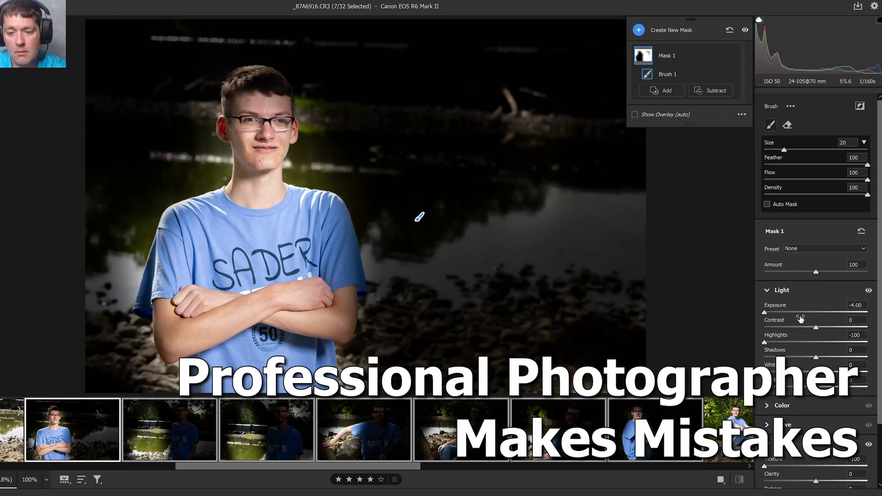
Step: Undo the mask's background darkening on the riverside portrait and return to the Bridge grid
double_click(800, 314)
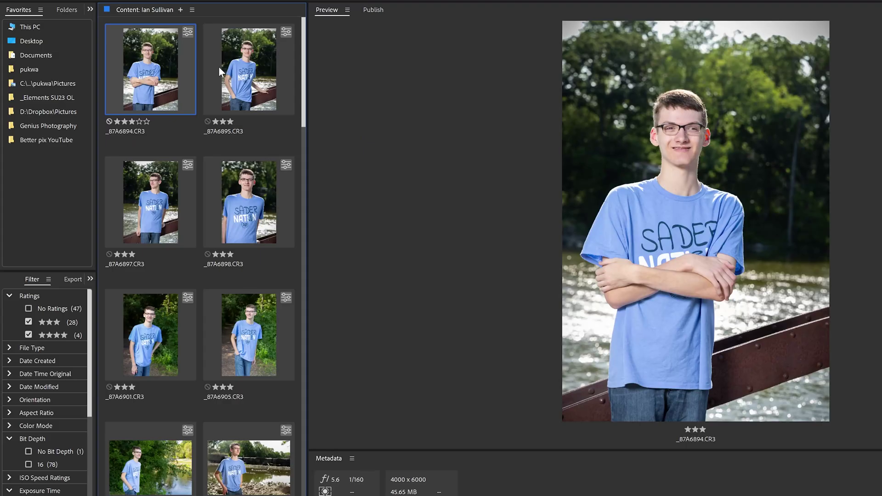
Step: Select every photo and filter the grid to show only unrated photos
key(ctrl+a)
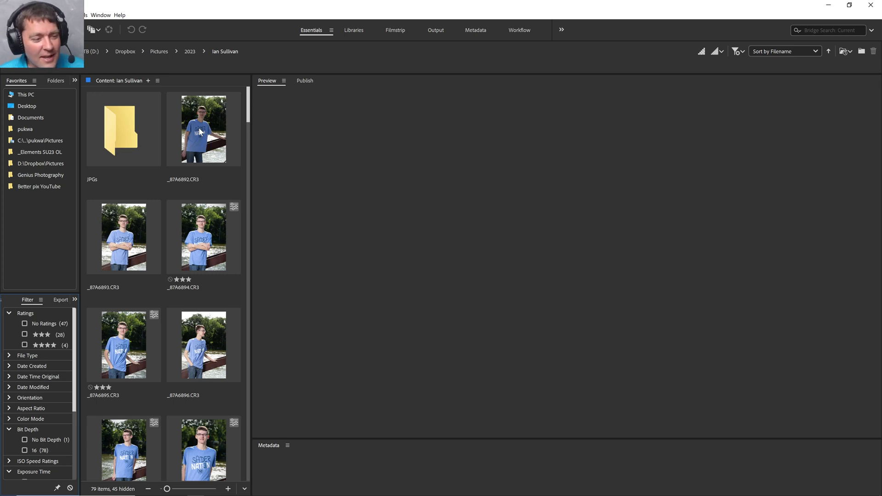
click(204, 128)
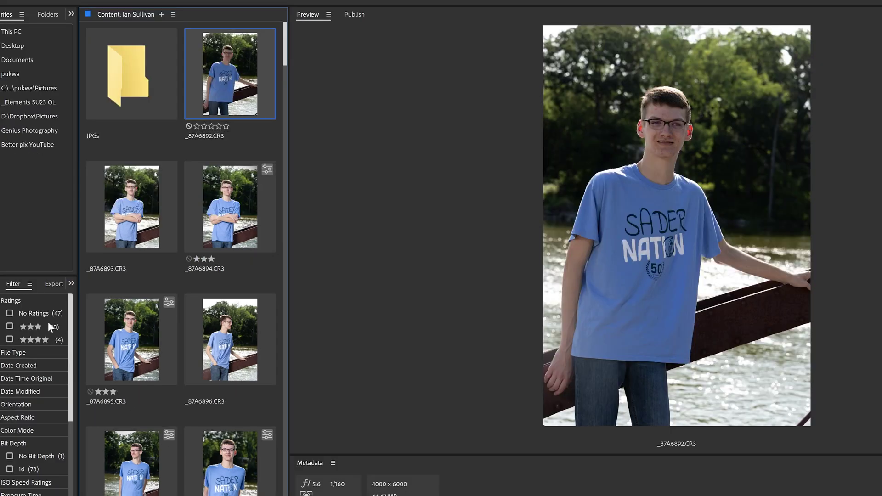
click(41, 311)
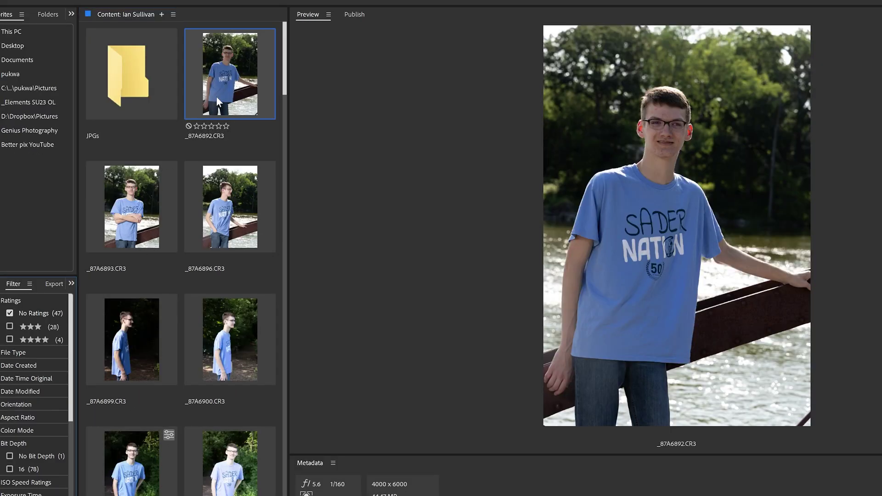
Step: Preview unrated photos _87A6893, _87A6896, _87A6892, _87A6899 and _87A6900
click(158, 224)
click(234, 212)
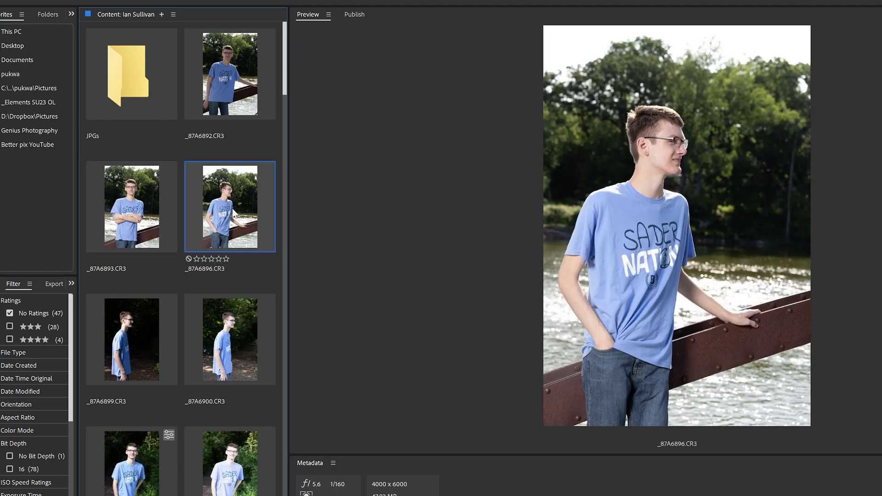
scroll(230, 220, down, 3)
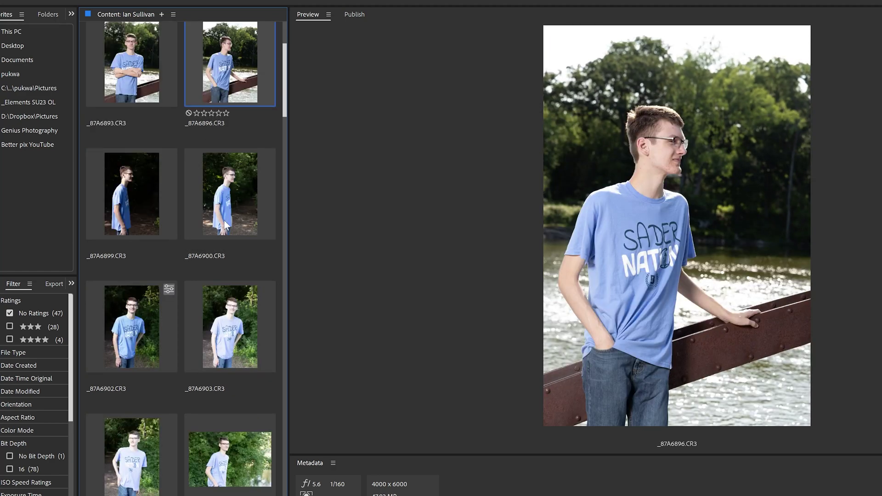
scroll(225, 225, up, 3)
click(223, 137)
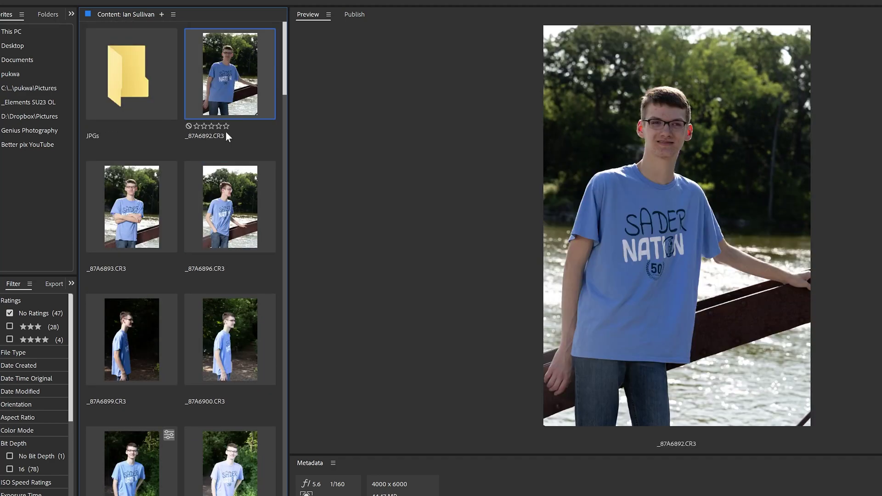
click(133, 336)
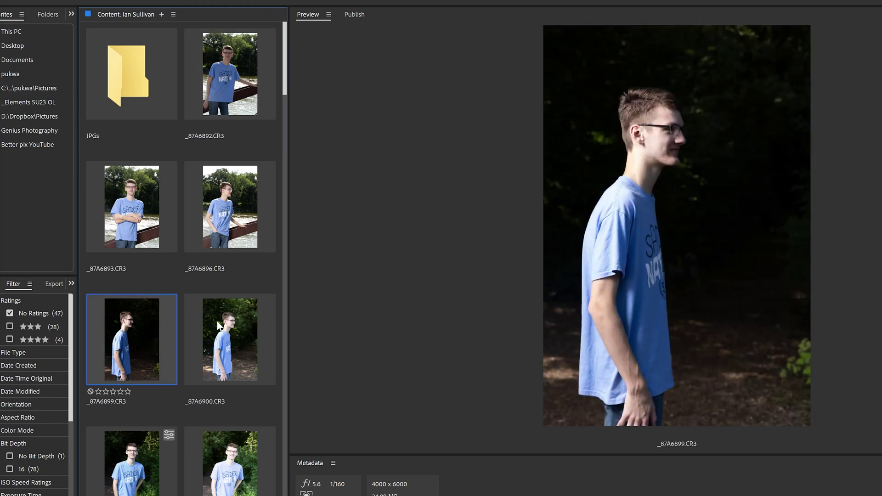
click(219, 326)
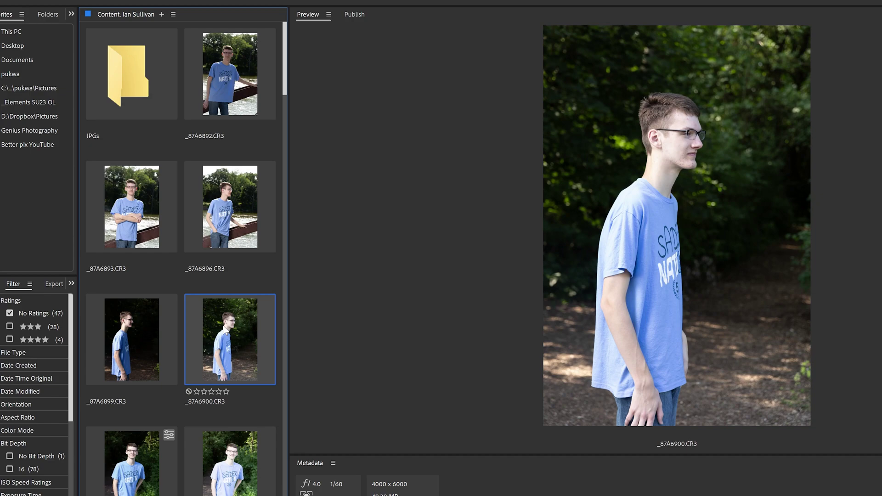
Step: Preview further unrated photos _87A6911, _87A6910, _87A6907, _87A6909, _87A6925 and _87A6934
scroll(225, 330, down, 5)
click(217, 296)
click(131, 290)
key(Up)
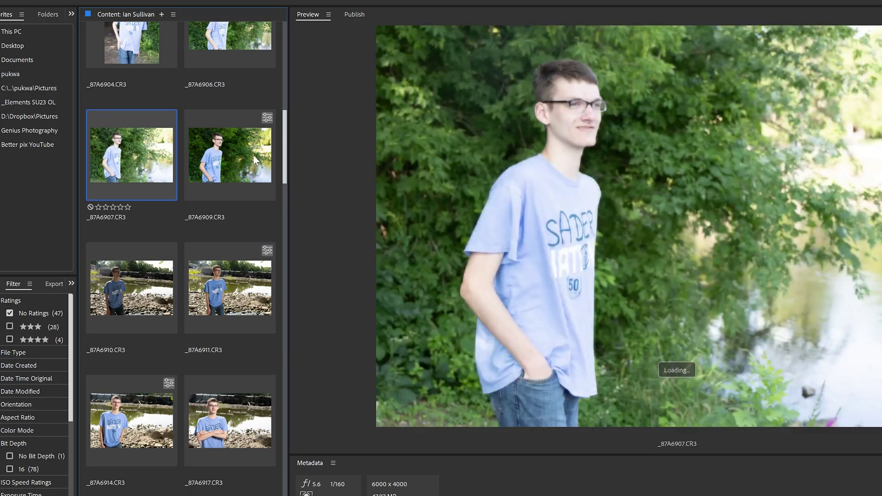
click(255, 160)
scroll(192, 339, down, 10)
click(167, 220)
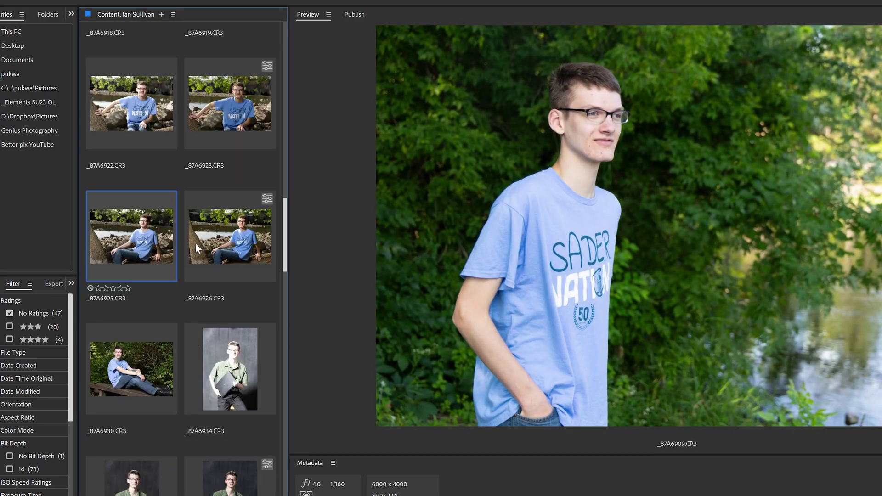
click(227, 363)
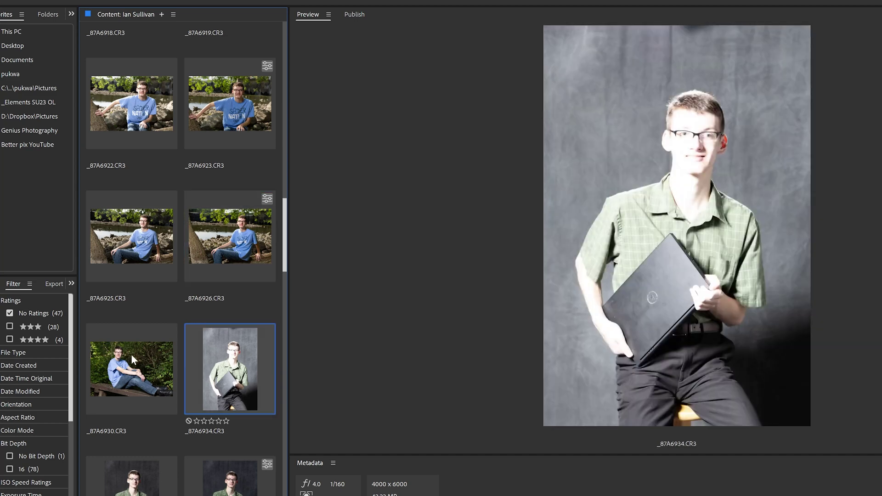
scroll(131, 356, down, 6)
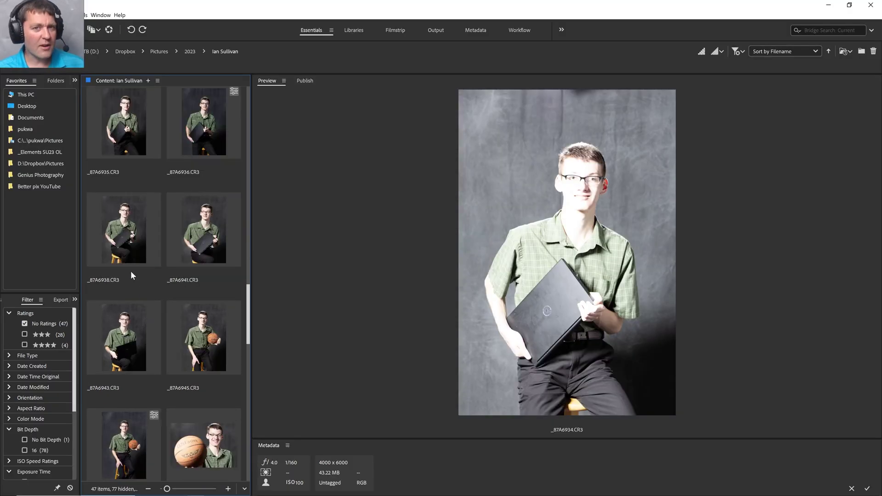
scroll(134, 327, down, 5)
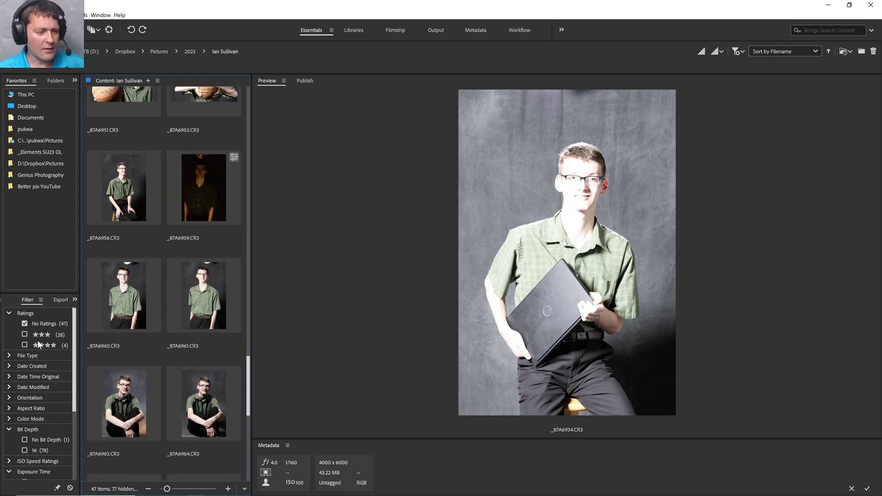
Step: Switch the Ratings filter from No Ratings to three-star and four-star photos
click(44, 323)
click(41, 335)
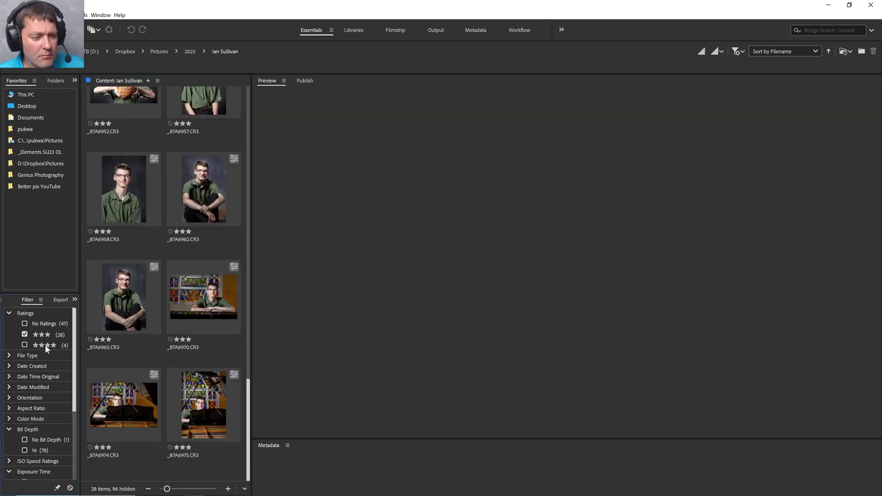
click(25, 345)
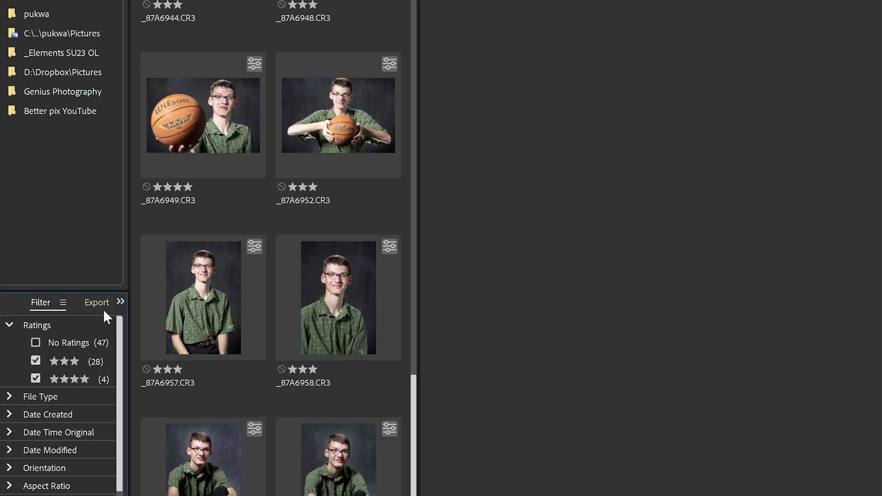
Step: Select all 32 rated photos, starting from _87A6894
scroll(132, 304, up, 5)
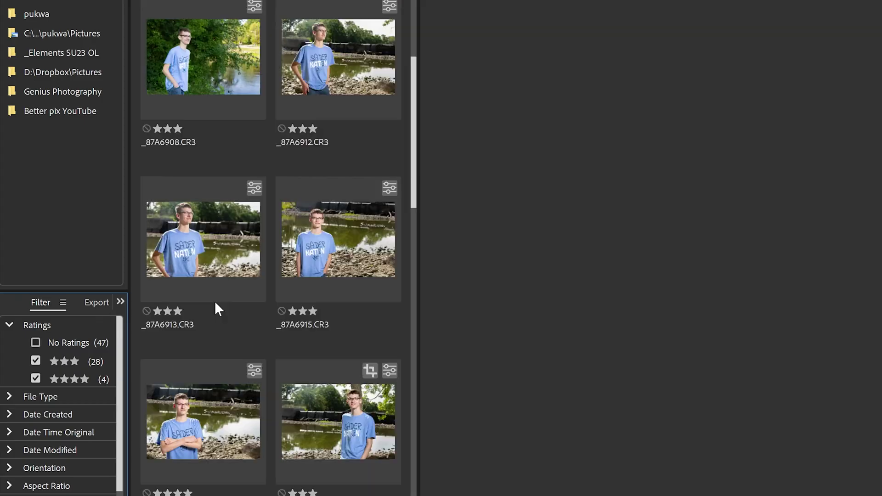
scroll(215, 303, up, 3)
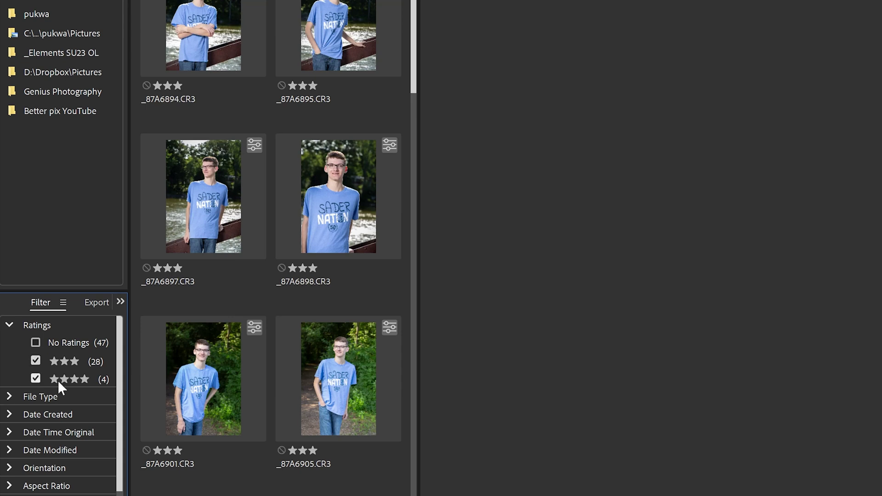
click(216, 36)
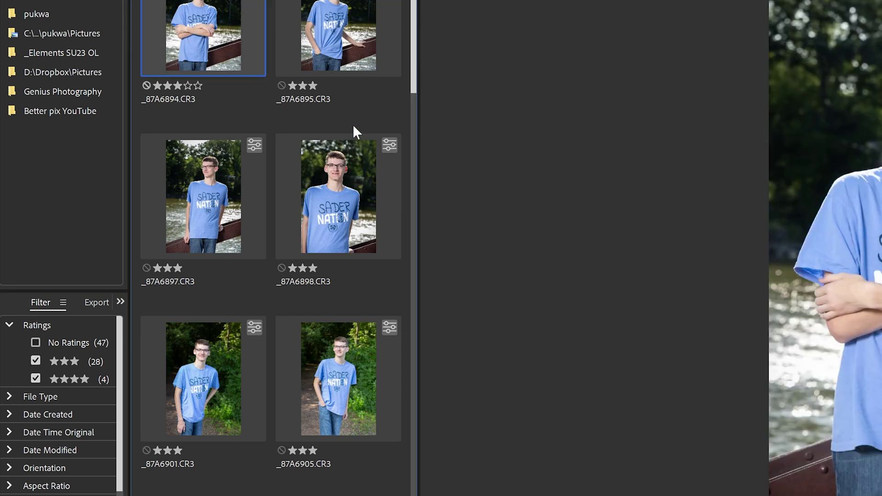
key(ctrl+a)
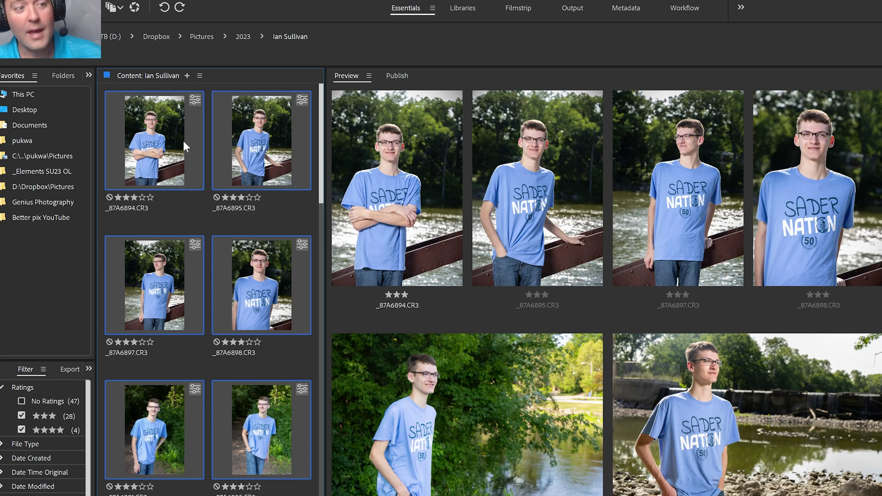
right_click(184, 142)
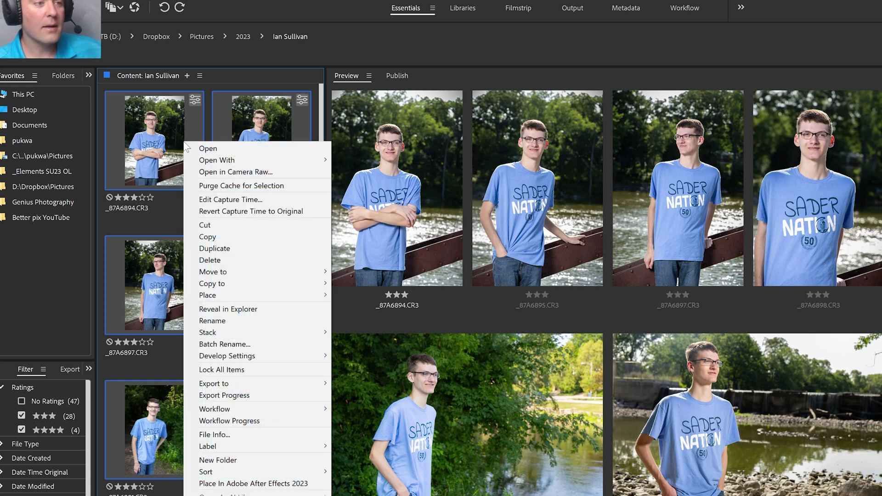
Step: Open the 32 selected rated photos in Camera Raw from the context menu
click(234, 174)
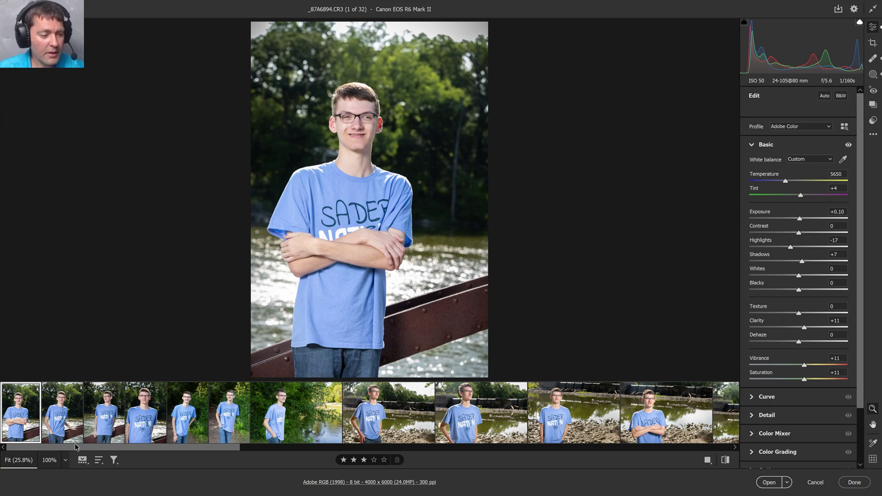
Step: Browse the filmstrip to the green-shirt studio portrait and the piano photo, then back
drag(97, 450, 634, 445)
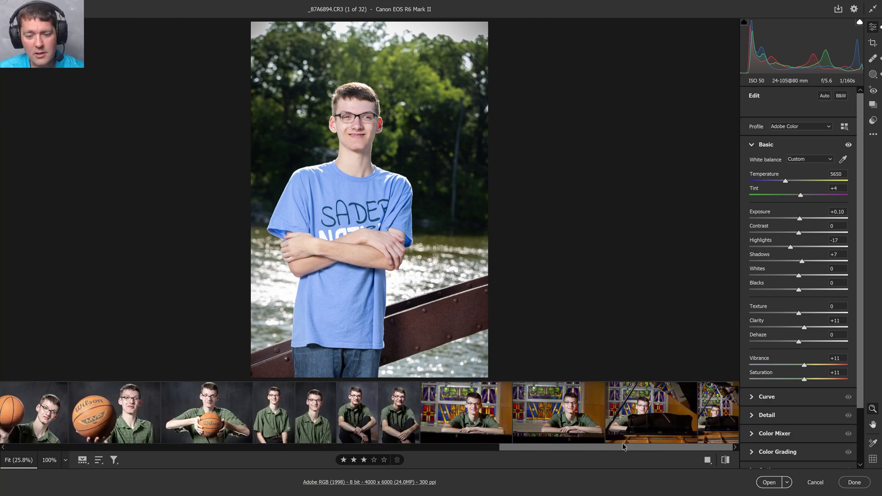
click(302, 420)
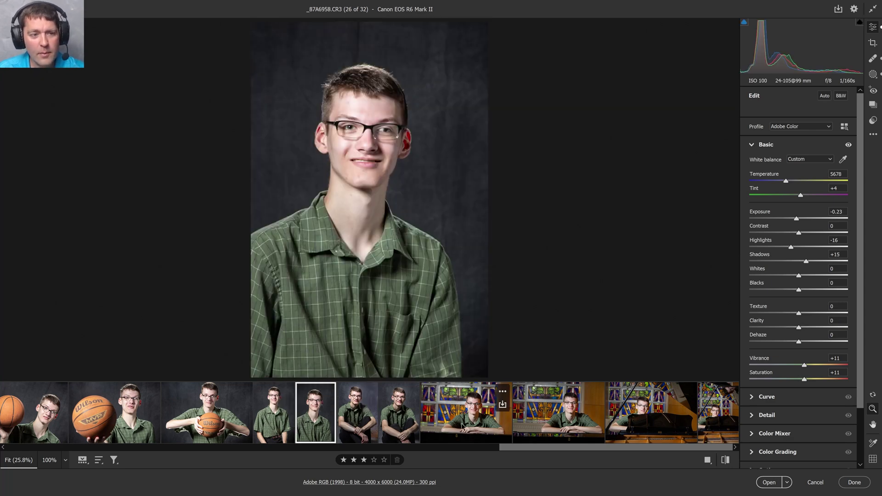
click(648, 435)
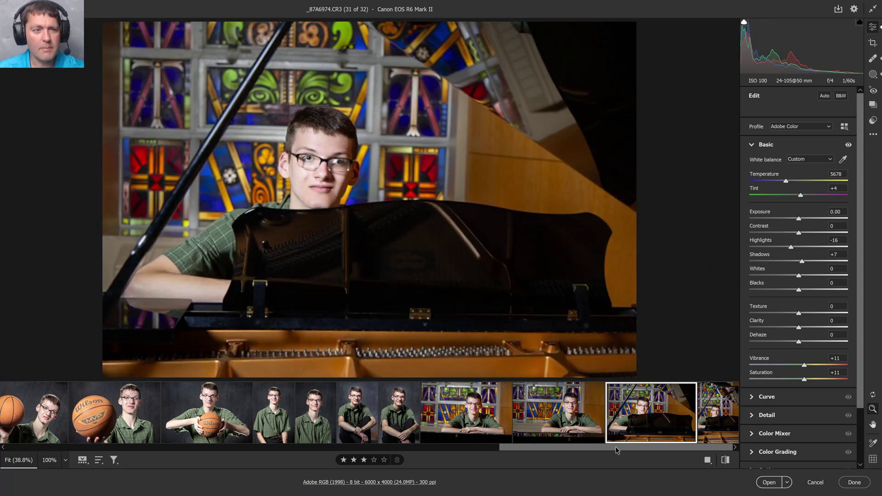
drag(613, 448, 154, 448)
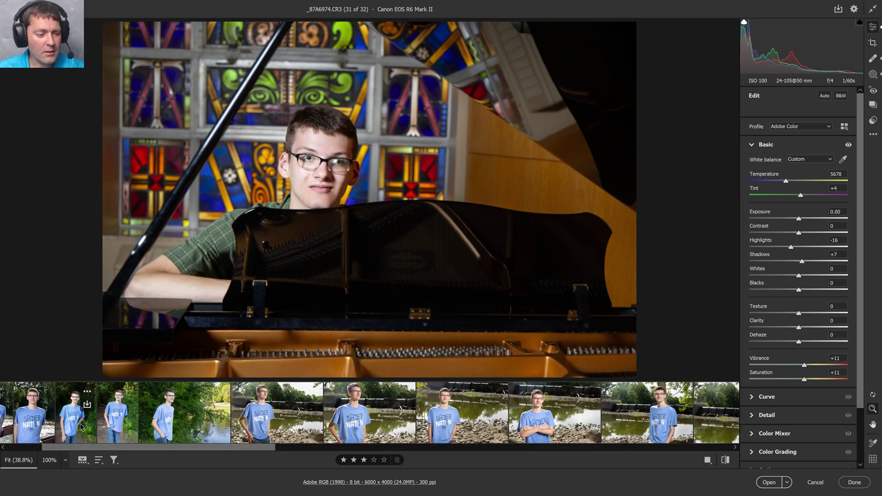
Step: Reset all 32 photos to default settings, then select only the first portrait
key(ctrl+a)
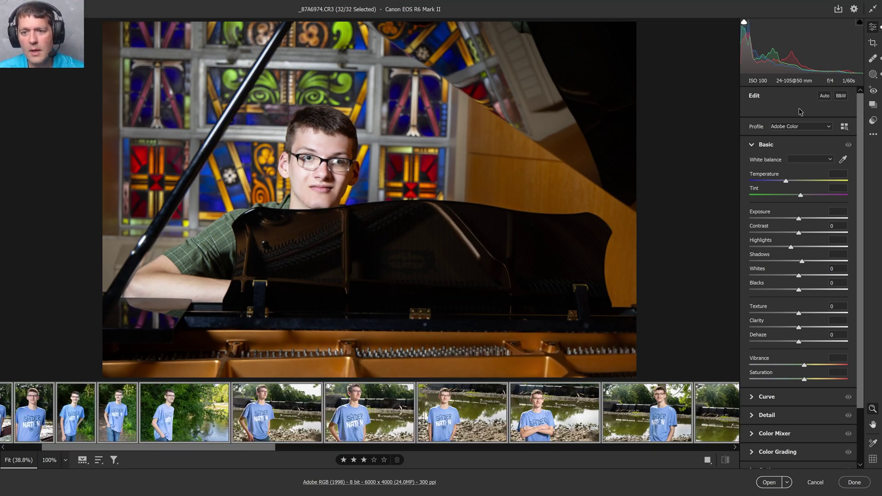
click(874, 134)
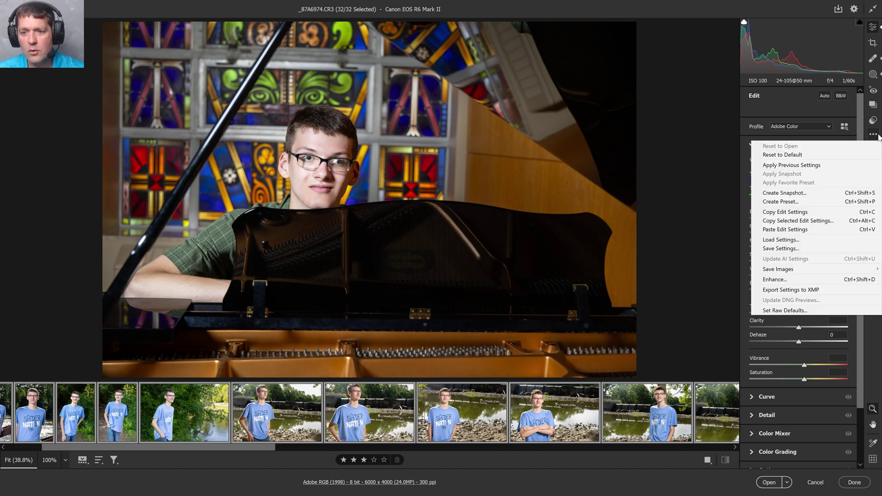
click(812, 155)
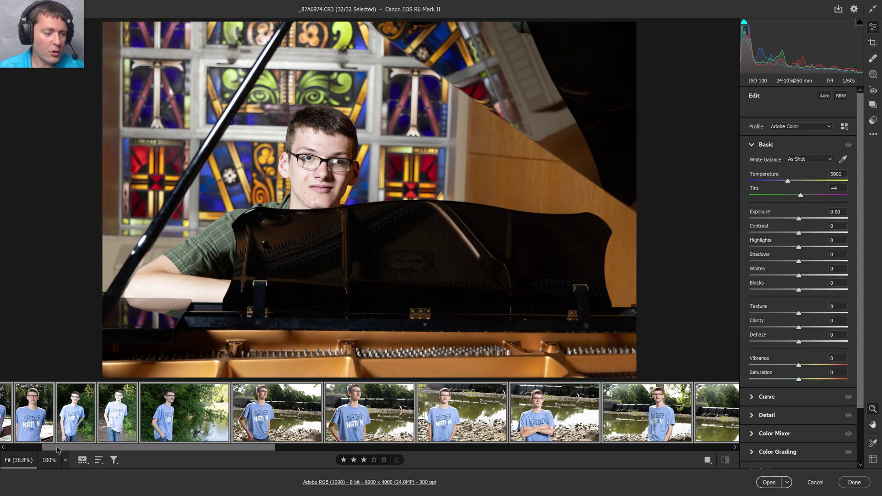
click(3, 448)
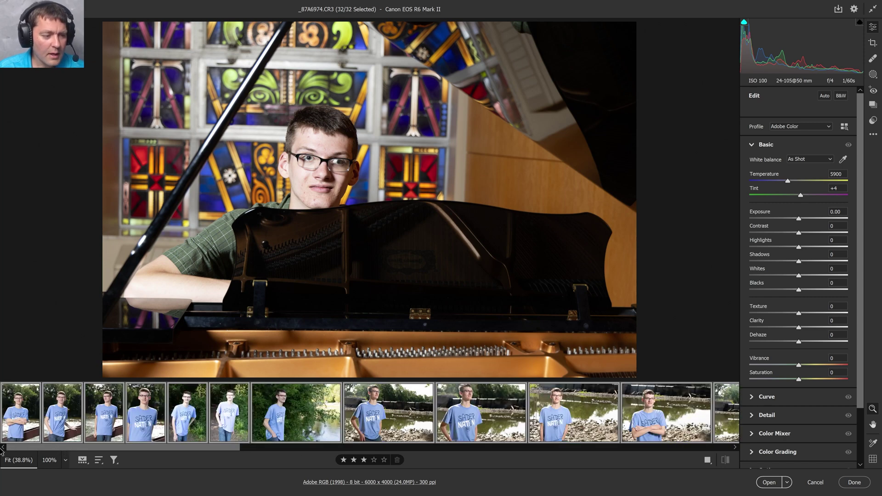
click(12, 419)
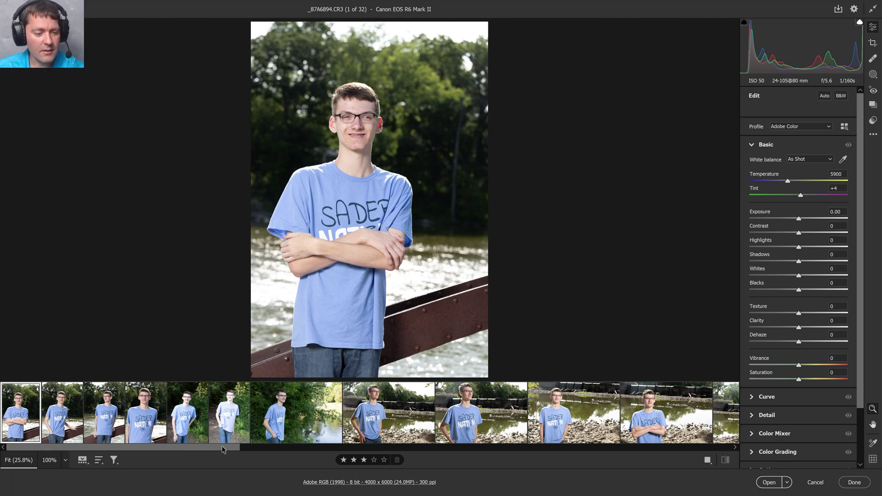
Step: Page the filmstrip and select the first four railing portraits together
click(340, 448)
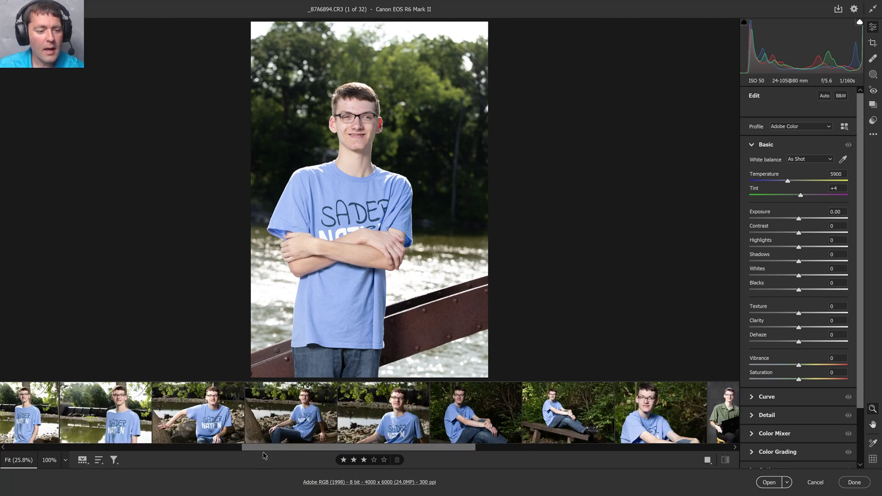
click(230, 447)
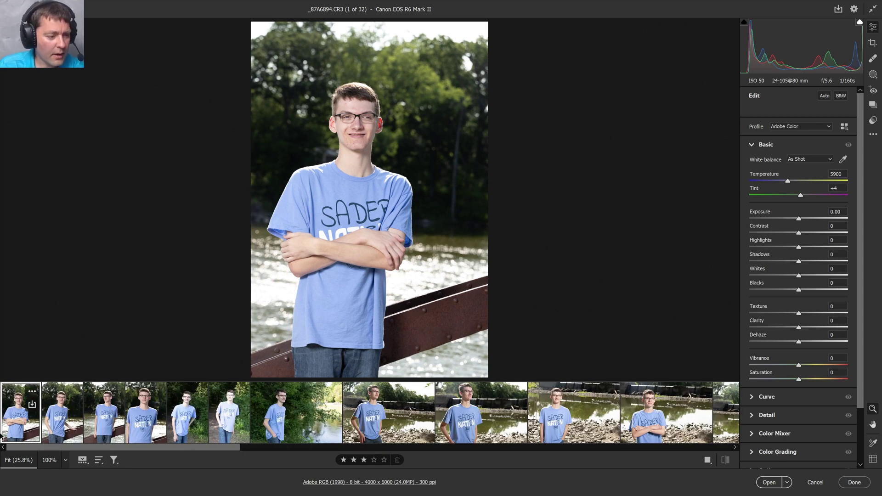
shift+click(144, 420)
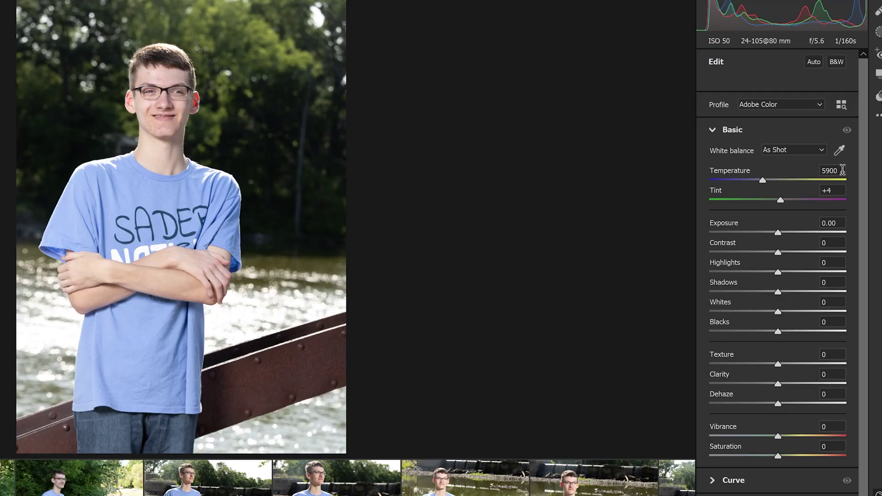
Step: Set the four railing portraits' Temperature to 5777, after first trying 5600
click(837, 174)
key(End)
click(831, 170)
text(5600)
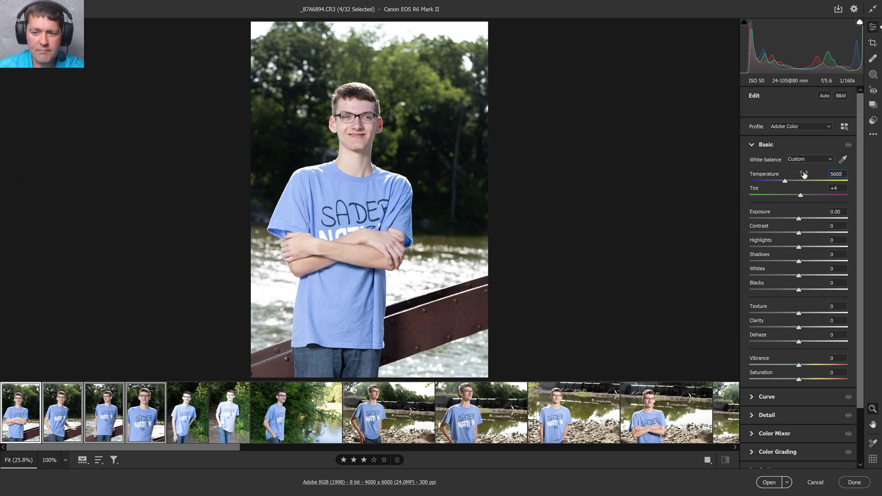
click(846, 173)
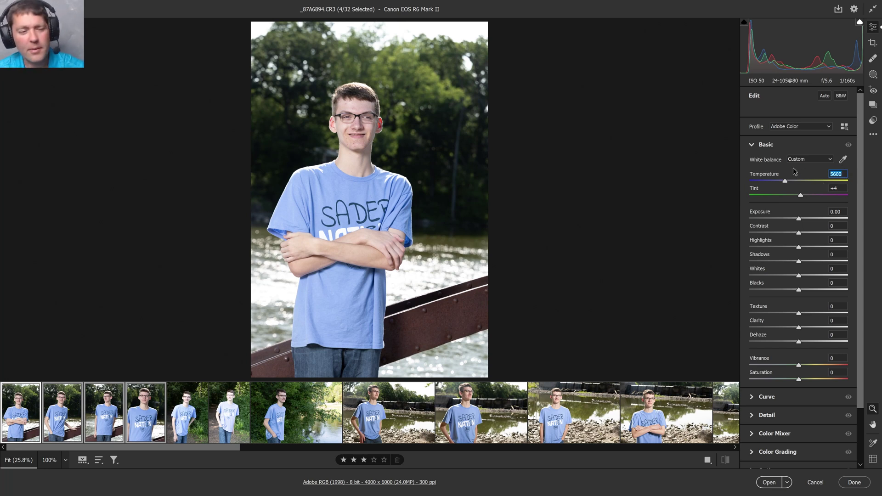
text(5)
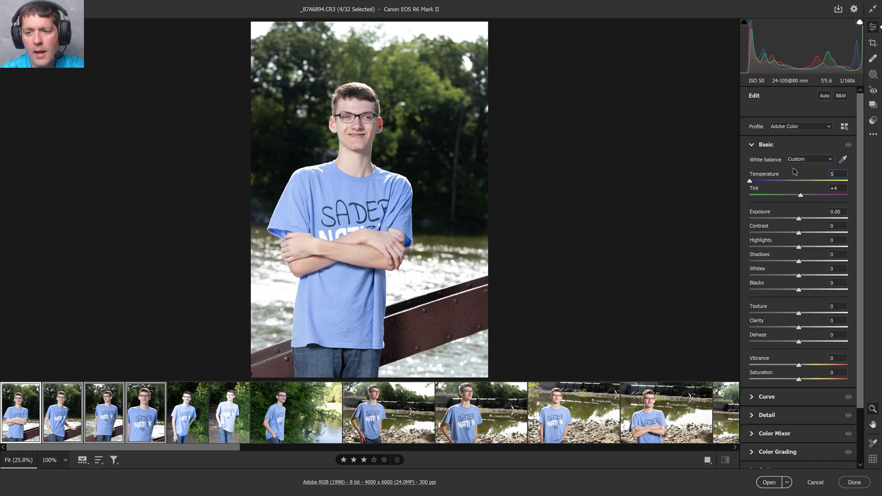
text(777)
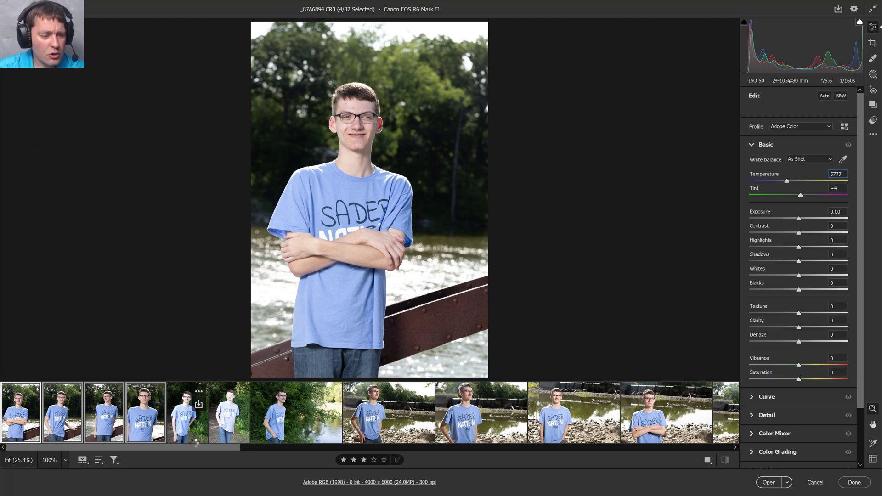
click(195, 441)
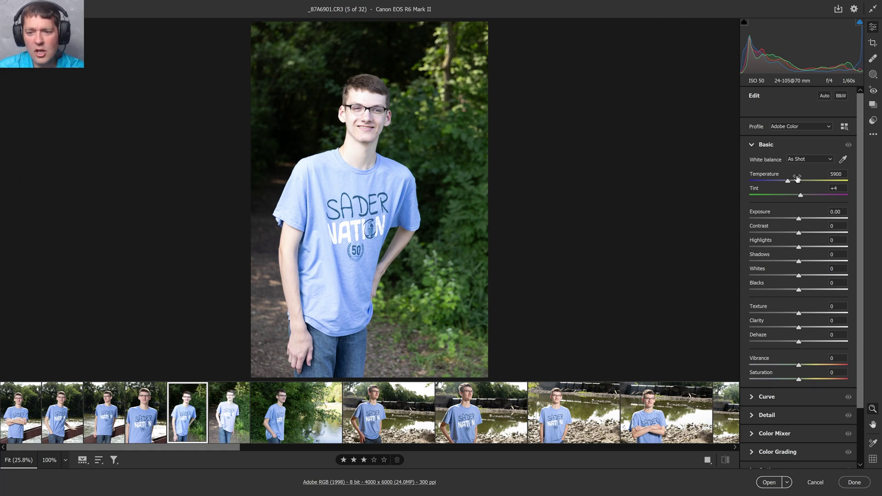
Step: Set the first woodland portrait's Temperature to 6222
click(791, 173)
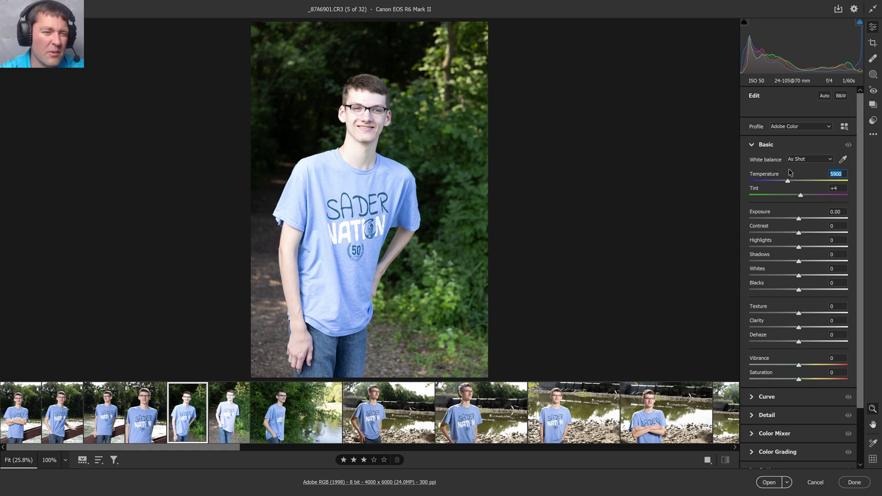
text(6222)
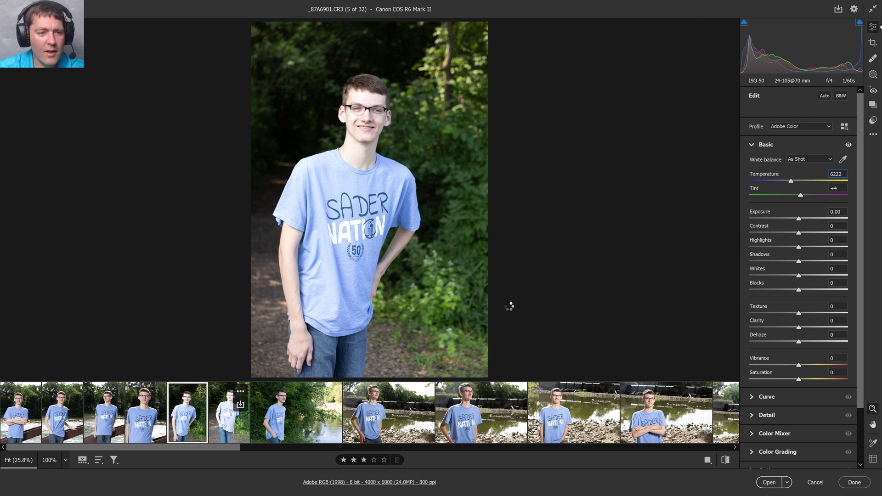
key(Right)
Step: Give the second woodland portrait Temperature 6222, Exposure -0.20 and Highlights -59
click(766, 173)
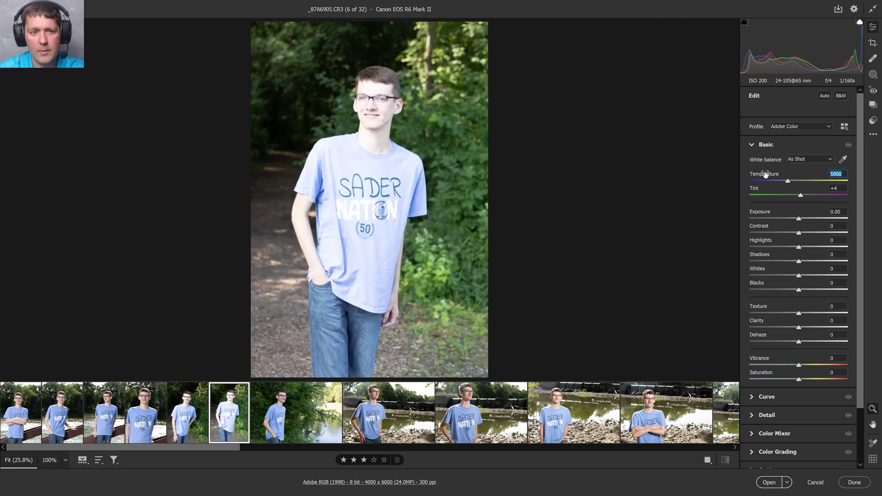
text(6222)
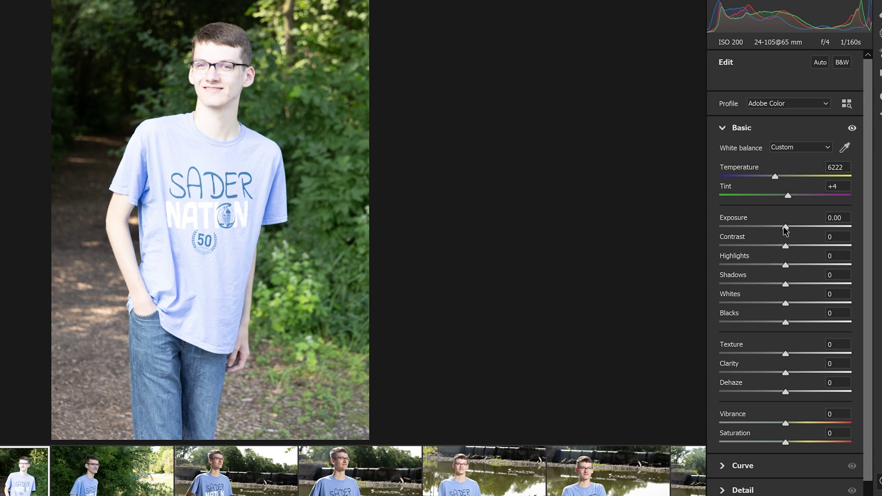
drag(788, 228, 784, 229)
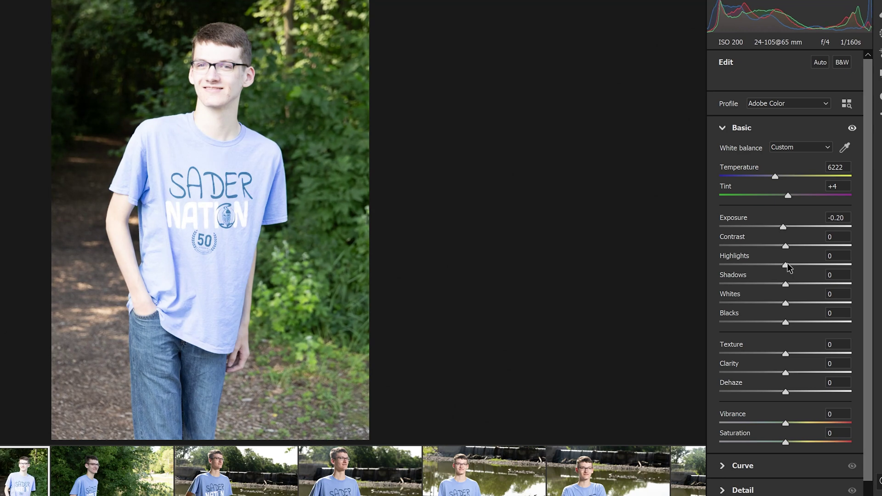
drag(788, 265, 749, 264)
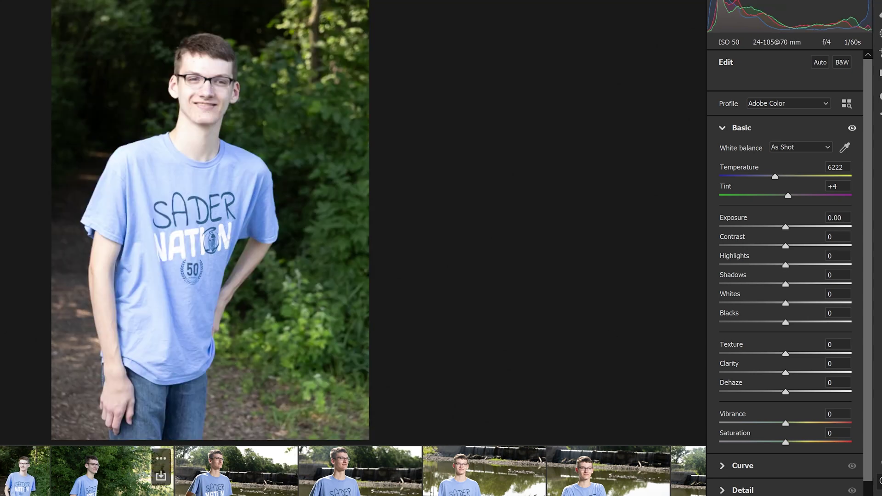
click(111, 471)
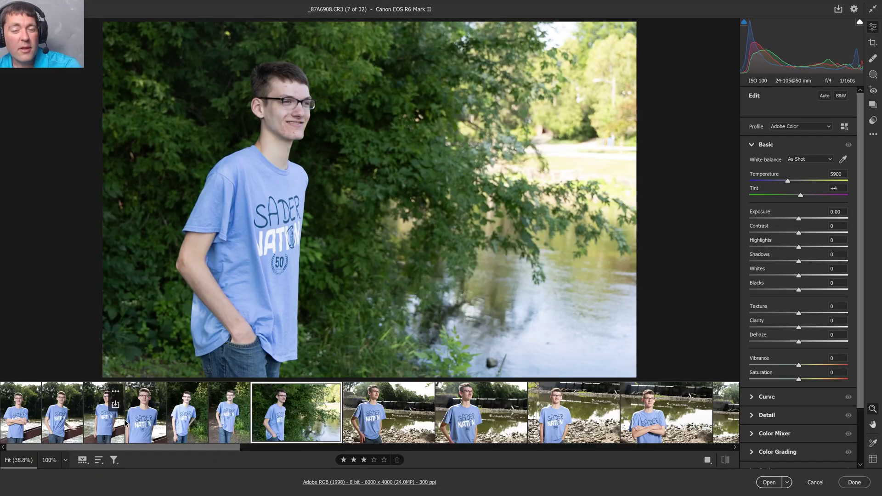
Step: Give all 32 photos Vibrance +9 and Saturation +13, then show riverside portrait _87A6908 alone
key(ctrl+a)
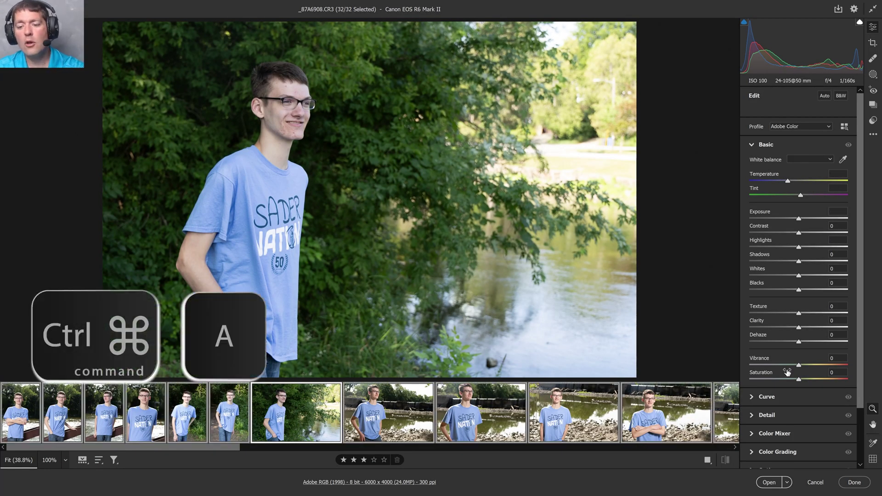
click(836, 358)
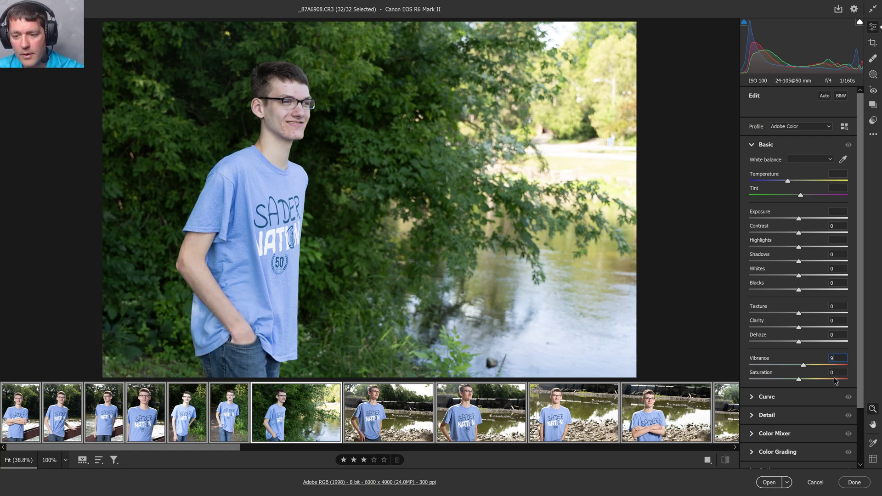
text(9)
key(Tab)
text(13)
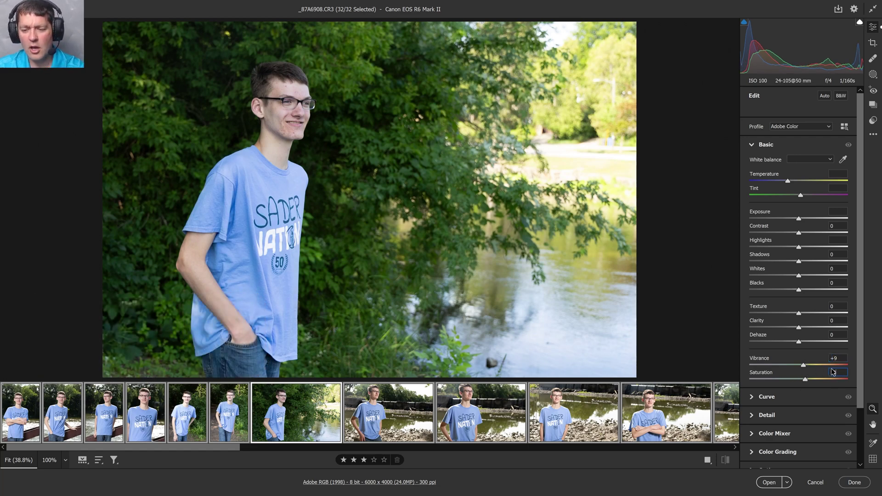
click(842, 358)
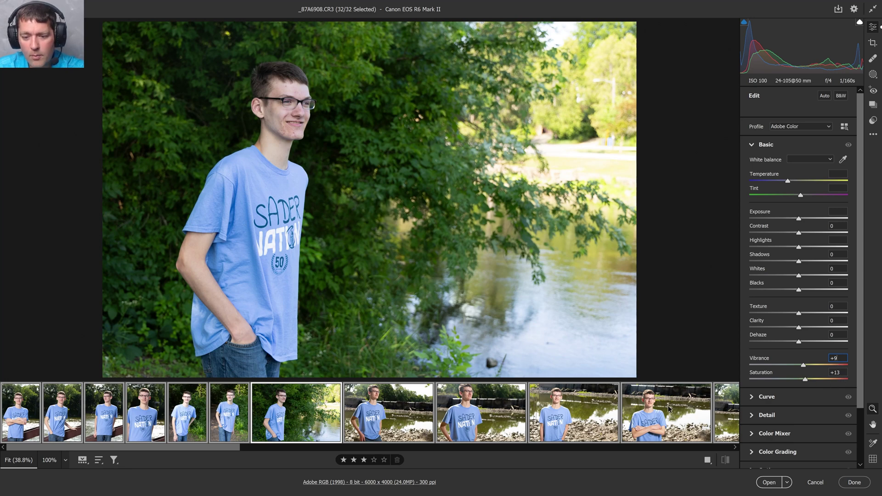
mouse_move(261, 431)
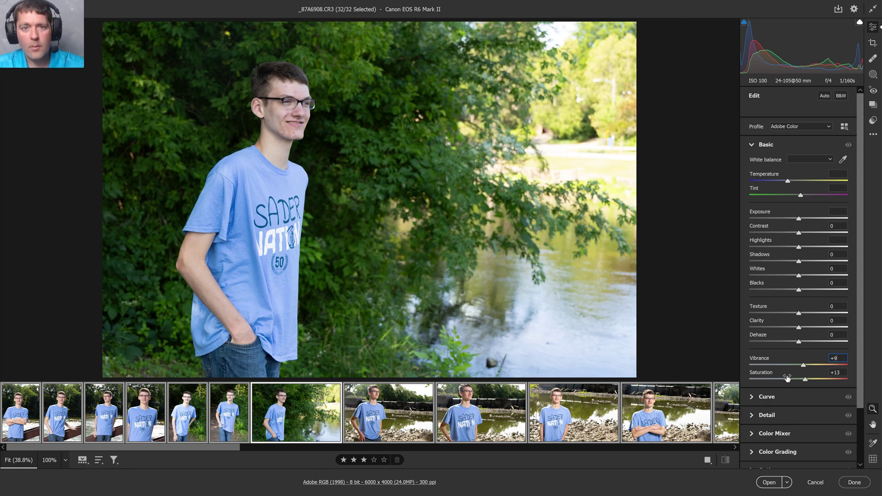
click(280, 435)
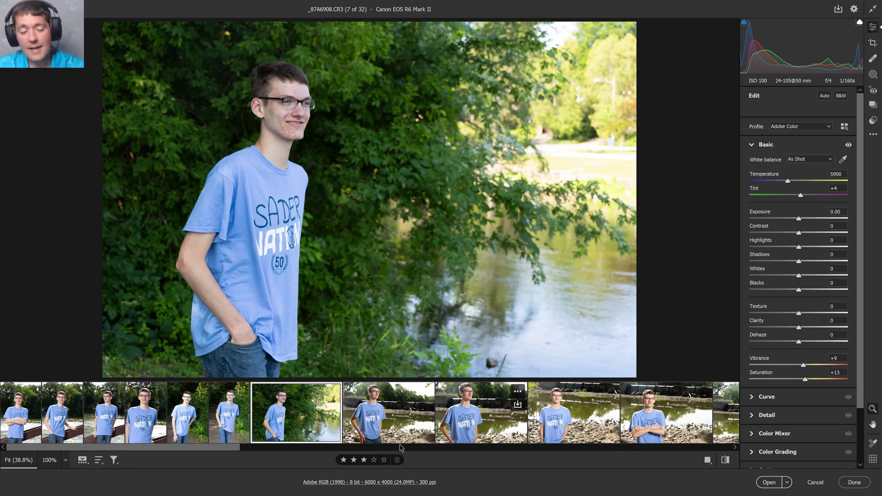
Step: Step back and forth through the riverside and weir portraits
key(Left)
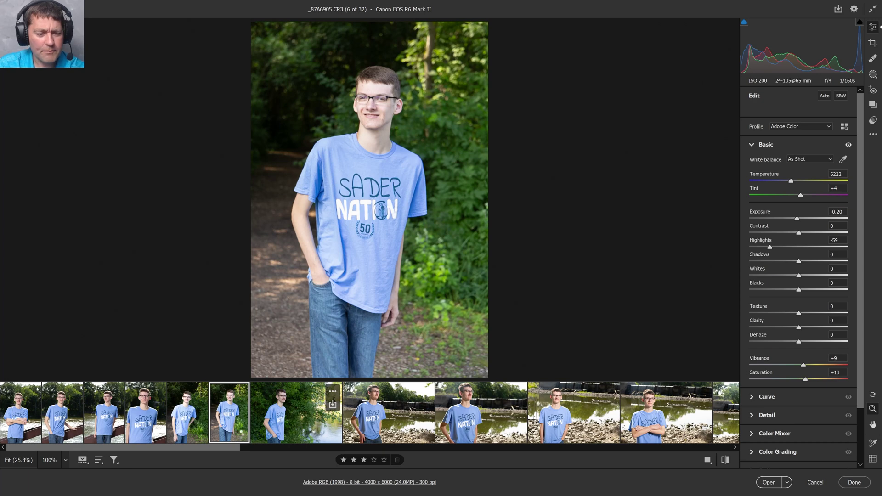
key(Right)
drag(216, 448, 256, 449)
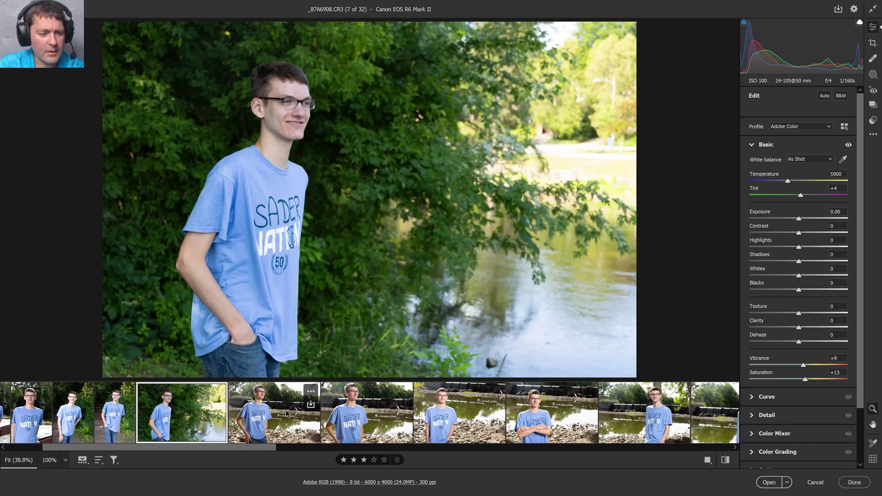
key(Right)
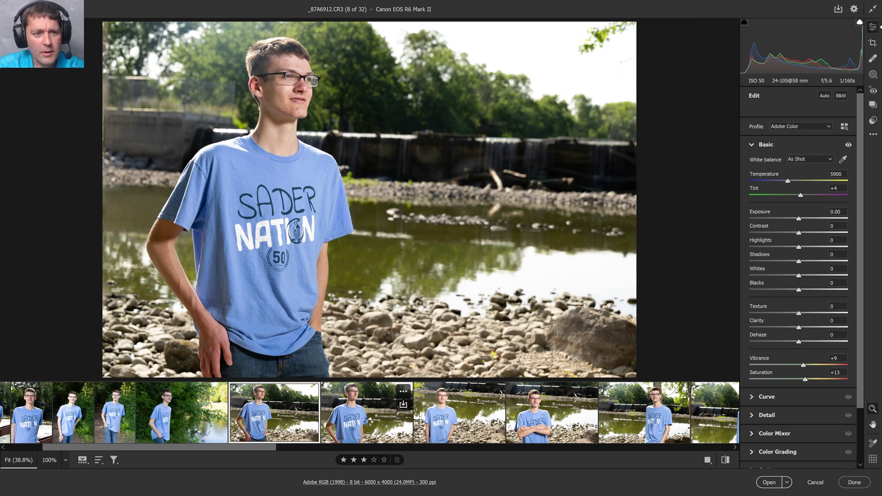
click(369, 425)
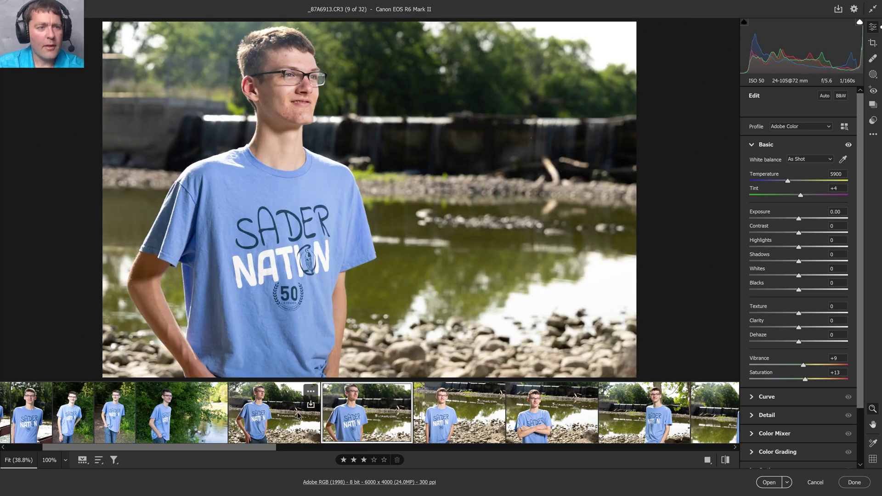
key(Left)
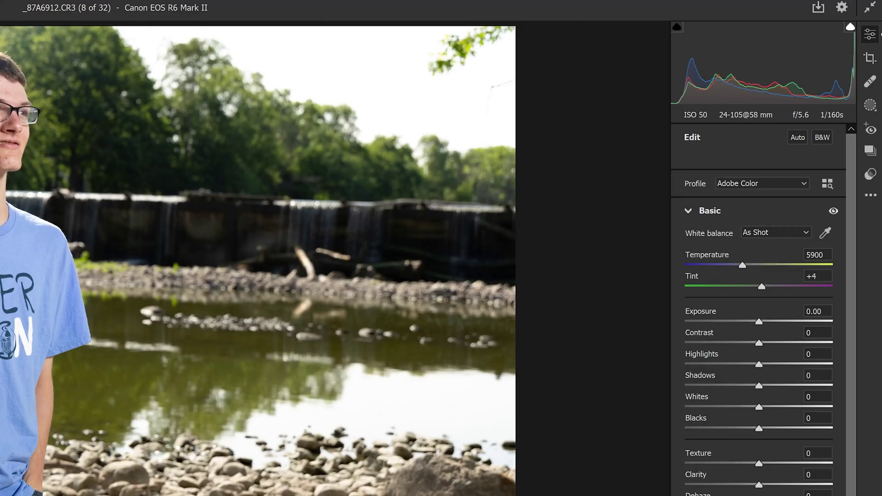
Step: On photo 9, paint a size-20 brush mask with Highlights -100 over the bright water
click(347, 422)
key(k)
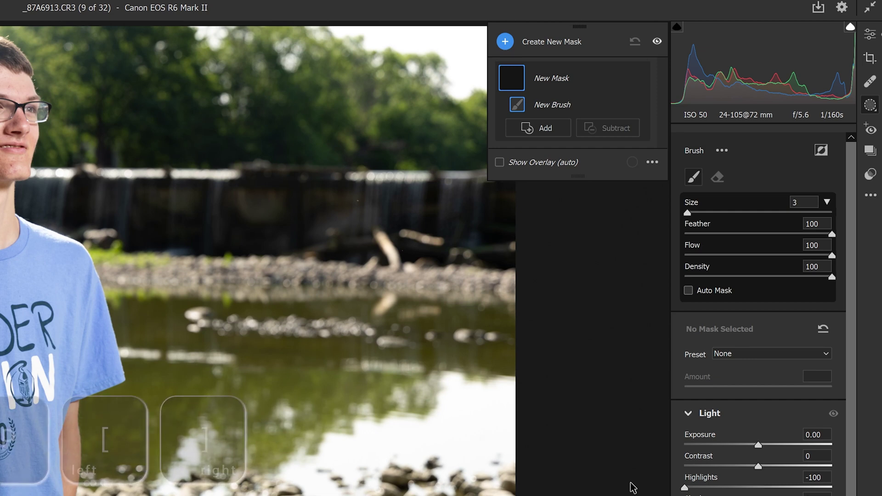
key(bracketright)
key(bracketright)
key(bracketright)
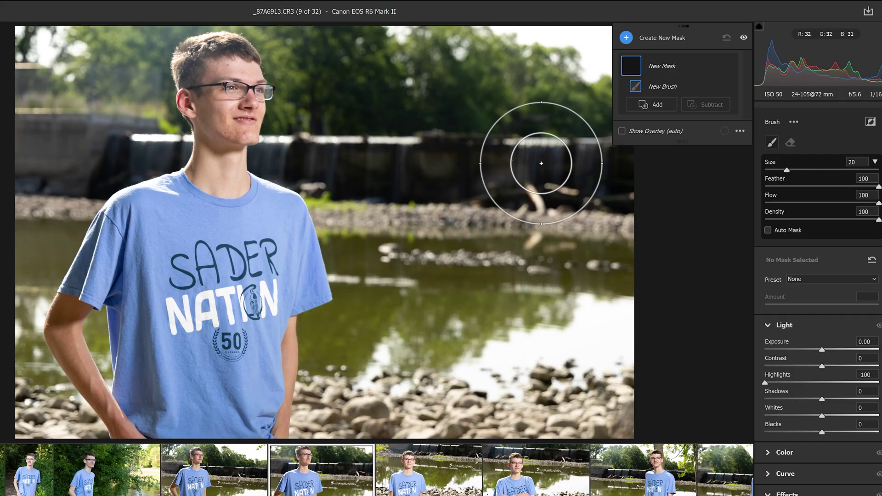
drag(541, 163, 213, 3)
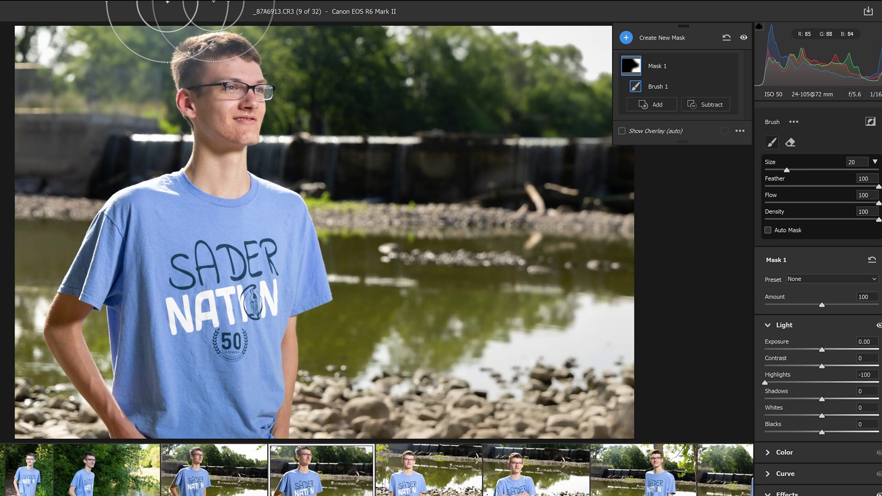
key(Right)
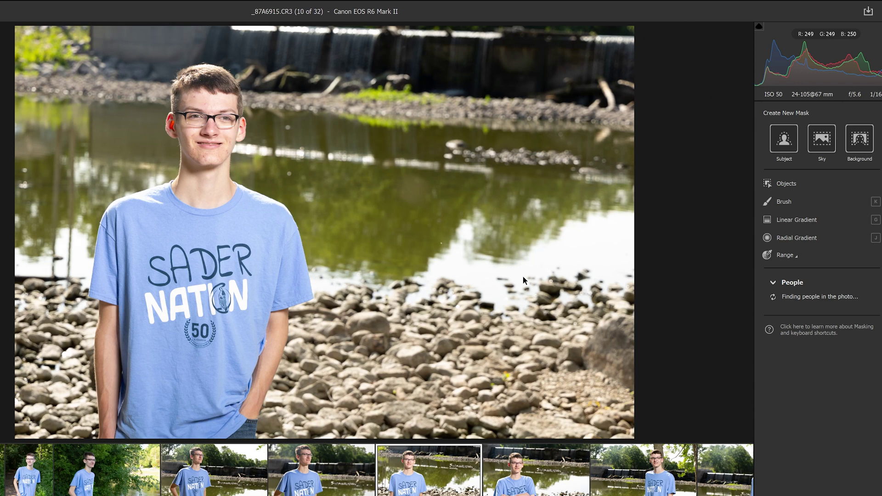
Step: Start a brush mask on photo 10, then skip ahead to photo 11, _87A6916
key(k)
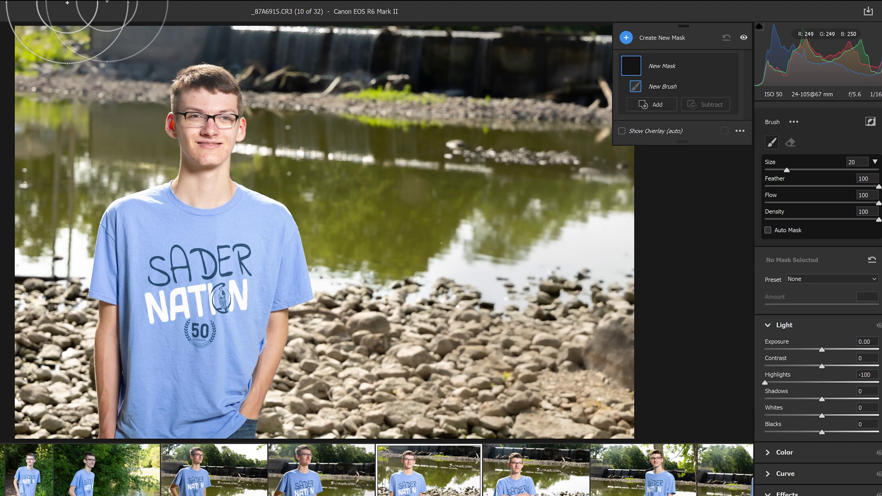
key(Right)
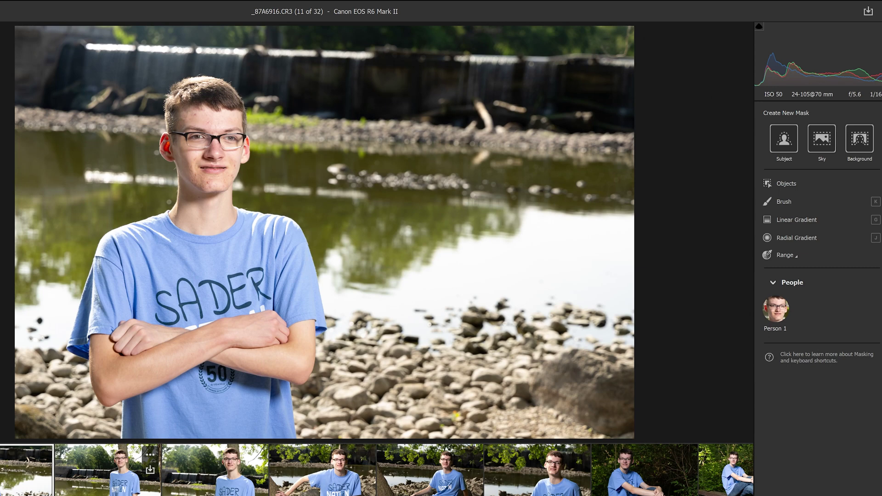
Step: Add _87A6921 to the selection and brush a mask over the trees and waterfall background
ctrl+click(215, 469)
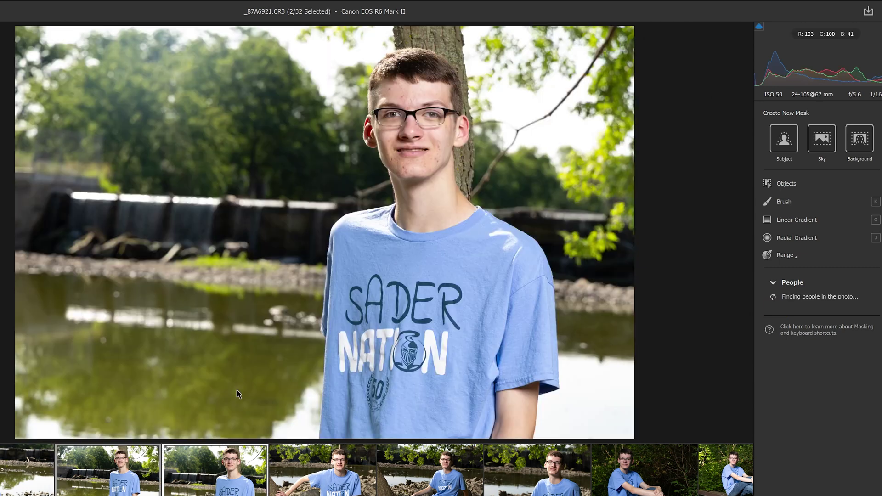
key(k)
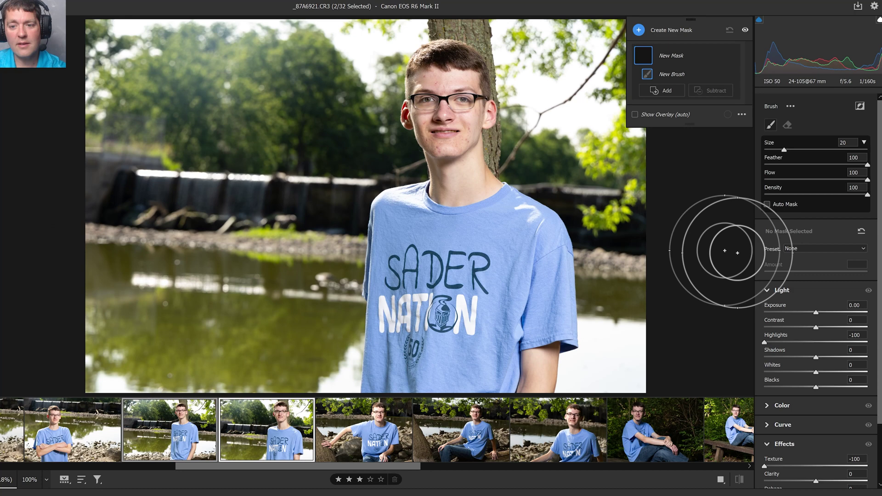
click(633, 189)
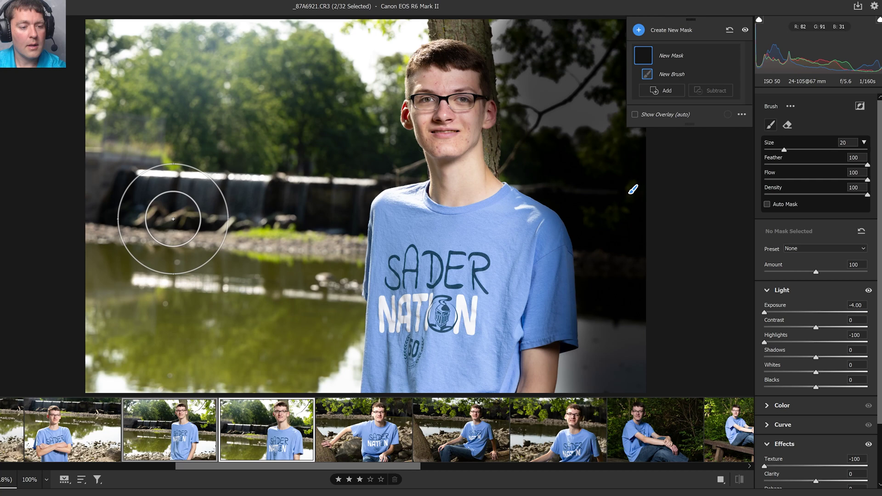
mouse_move(173, 219)
mouse_down()
mouse_move(335, 20)
mouse_move(348, 28)
mouse_move(69, 309)
mouse_move(308, 370)
mouse_move(125, 355)
mouse_up()
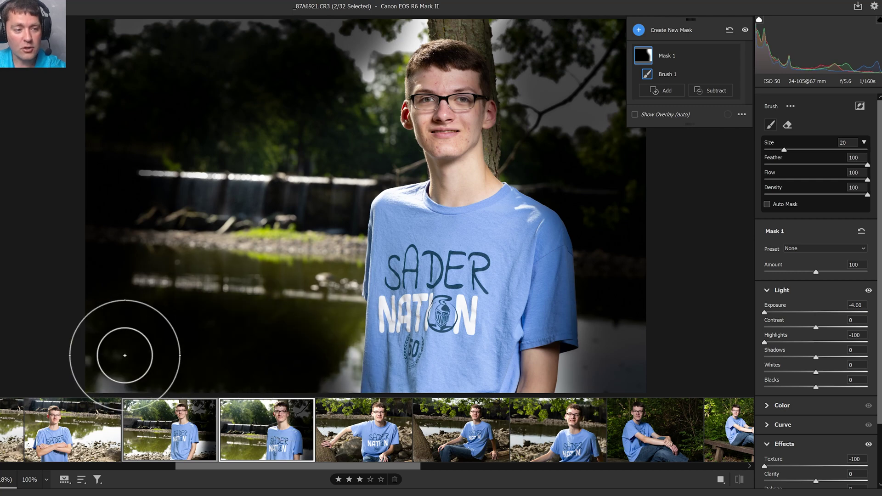
drag(125, 355, 91, 3)
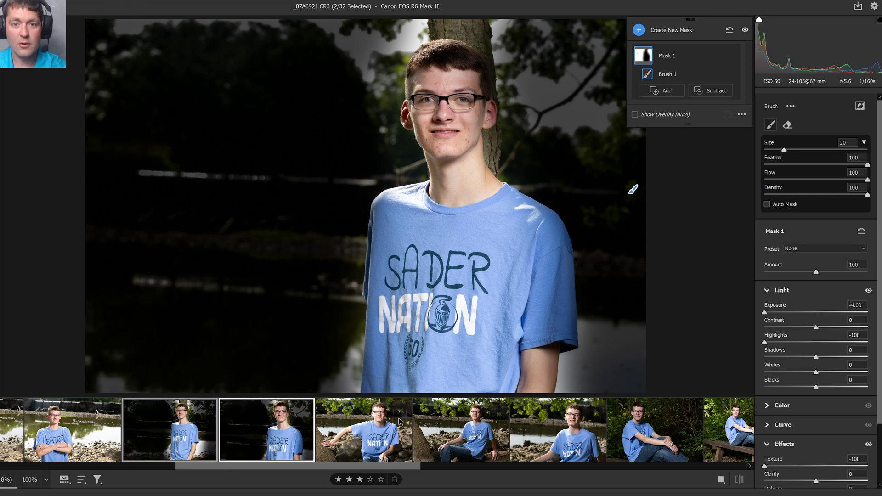
Step: Undo the last stroke, set the mask Exposure to -0.35, and return to _87A6916
key(ctrl+z)
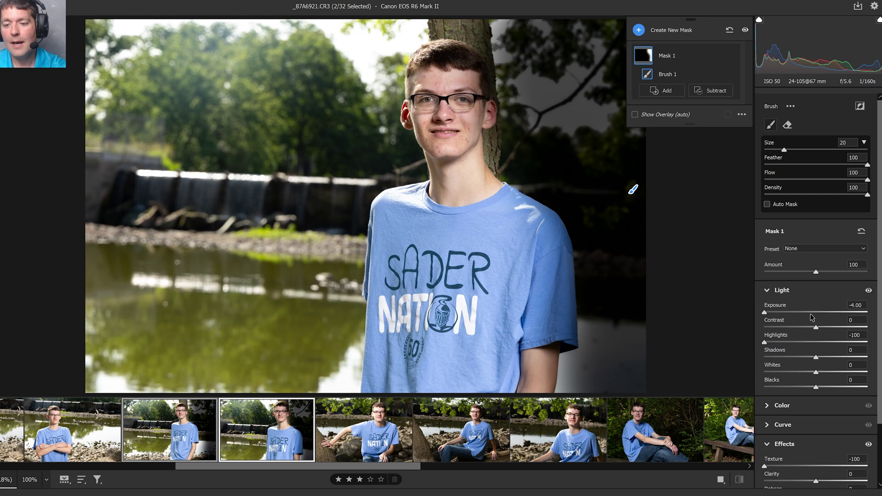
click(811, 312)
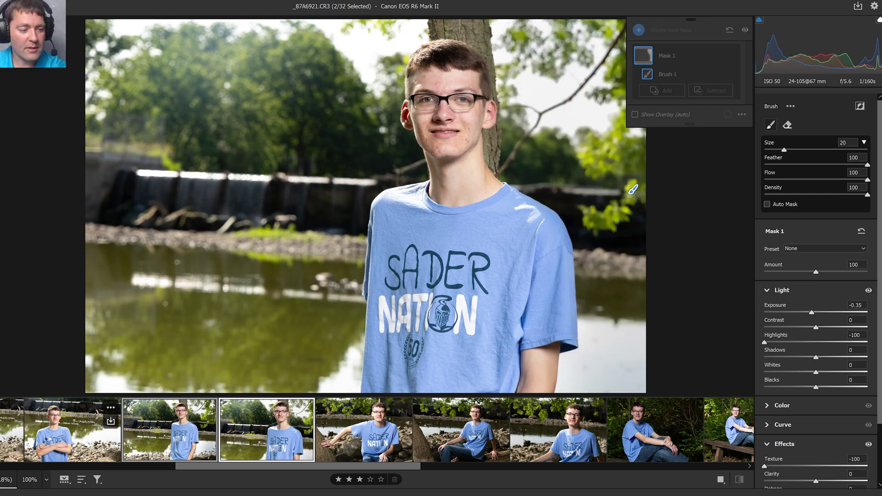
click(73, 432)
Step: Select the first seven river photos and brush a mask over the water at Exposure +0.05
shift+click(639, 439)
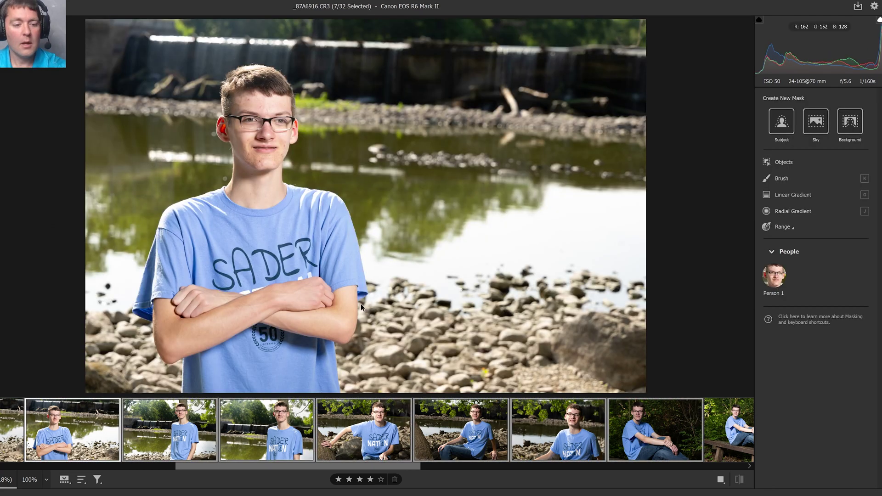
key(k)
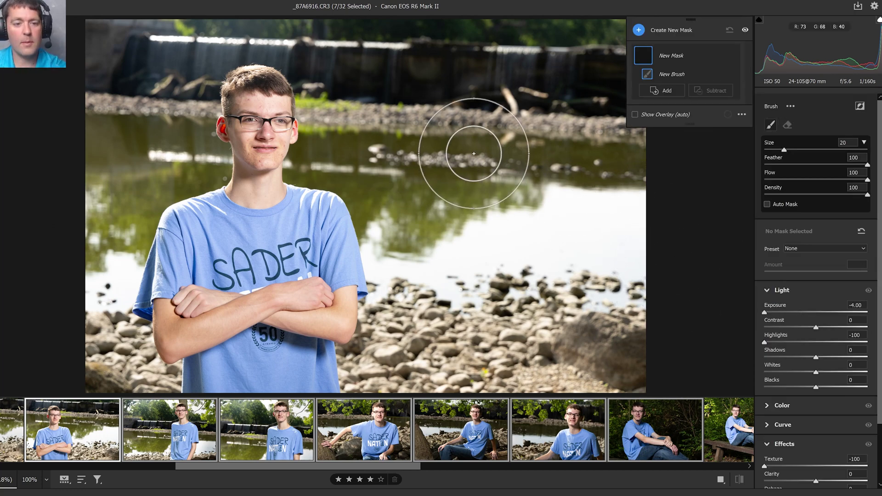
mouse_move(473, 153)
mouse_down()
mouse_move(466, 252)
mouse_move(429, 240)
mouse_move(417, 305)
mouse_move(457, 321)
mouse_move(588, 331)
mouse_move(630, 222)
mouse_move(582, 27)
mouse_move(374, 15)
mouse_move(360, 92)
mouse_move(365, 9)
mouse_move(308, 1)
mouse_move(187, 10)
mouse_move(103, 40)
mouse_move(120, 134)
mouse_move(122, 108)
mouse_move(138, 145)
mouse_move(53, 215)
mouse_move(53, 350)
mouse_move(88, 436)
mouse_move(53, 310)
mouse_move(24, 291)
mouse_move(78, 394)
mouse_move(75, 422)
mouse_move(50, 134)
mouse_move(130, 130)
mouse_move(75, 78)
mouse_move(211, 1)
mouse_up()
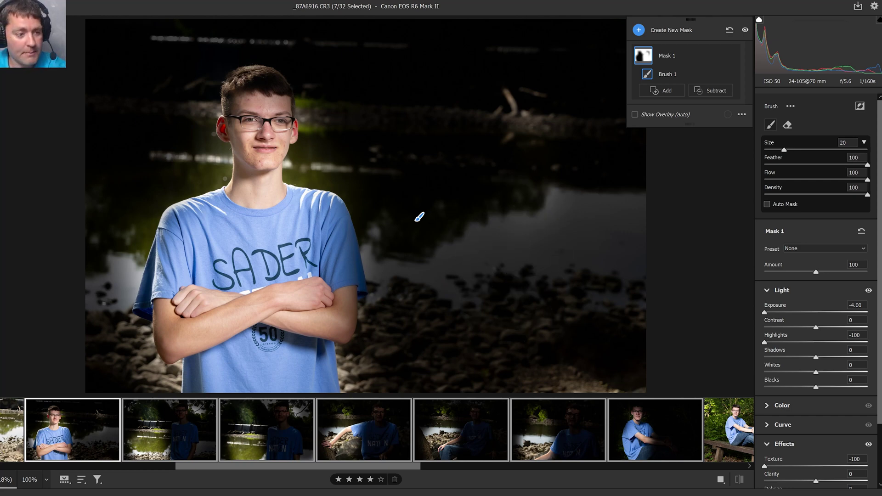
key(ctrl+z)
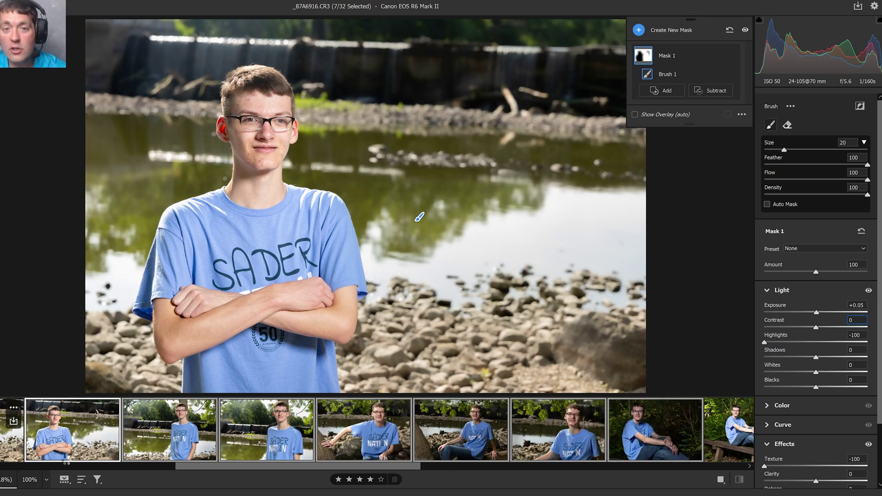
Step: Browse the filmstrip and open the leafy-background portrait _87A6932
key(Left)
drag(245, 472, 437, 471)
click(318, 445)
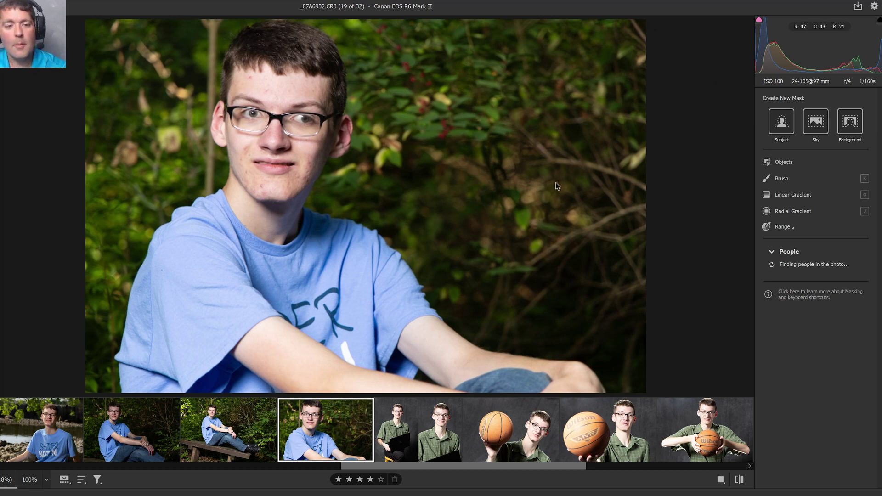
Step: Brush a mask along the top of _87A6932, set Highlights to -58, and compare before/after
key(k)
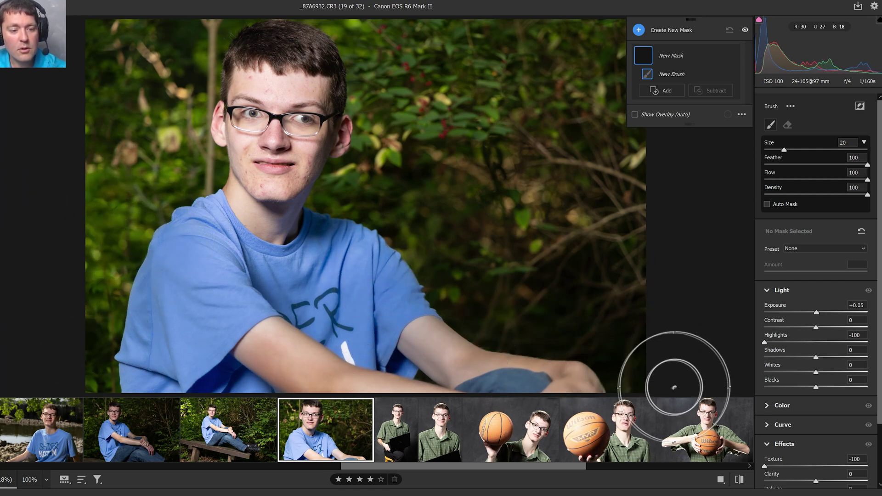
mouse_move(669, 10)
mouse_down()
mouse_move(652, 88)
mouse_move(614, 10)
mouse_move(207, 19)
mouse_move(72, 104)
mouse_up()
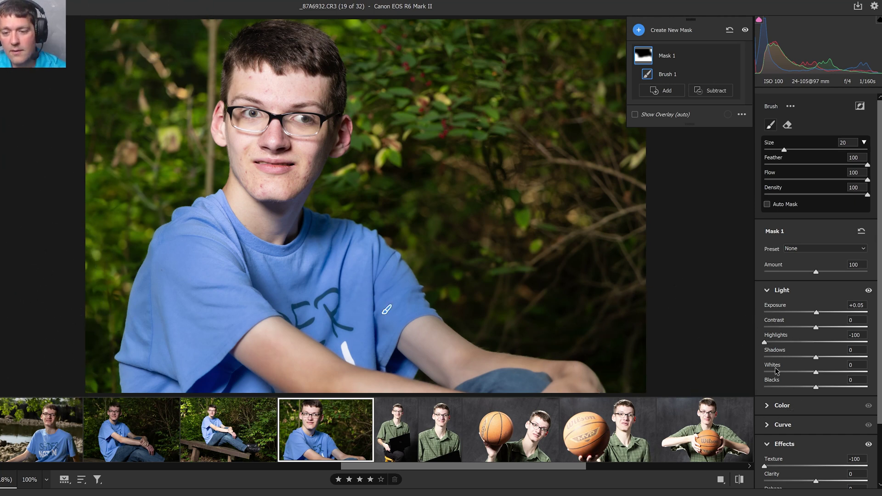
click(785, 342)
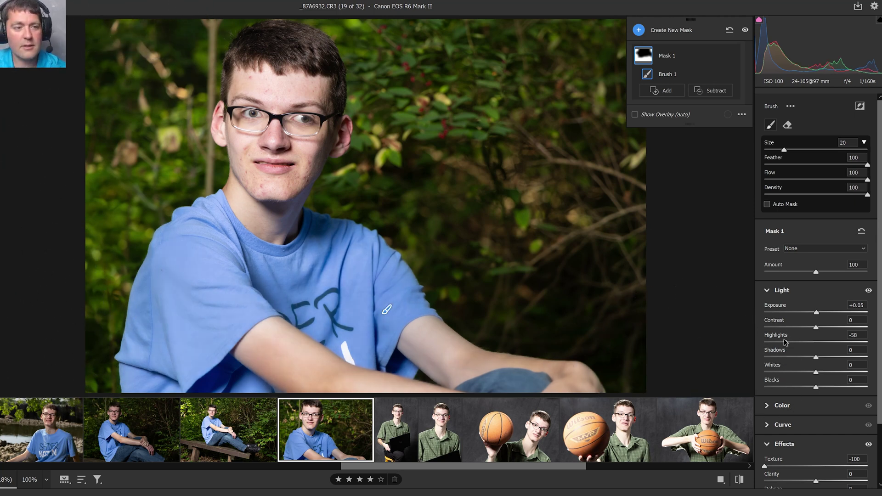
click(741, 480)
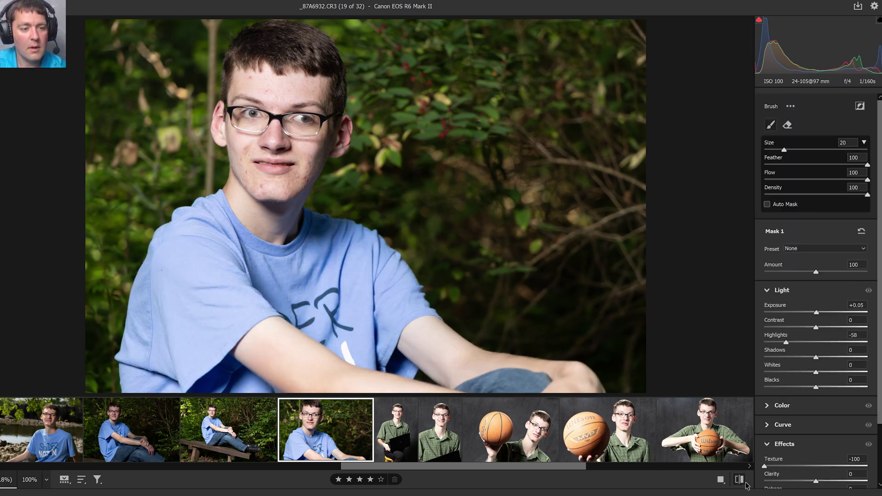
click(741, 483)
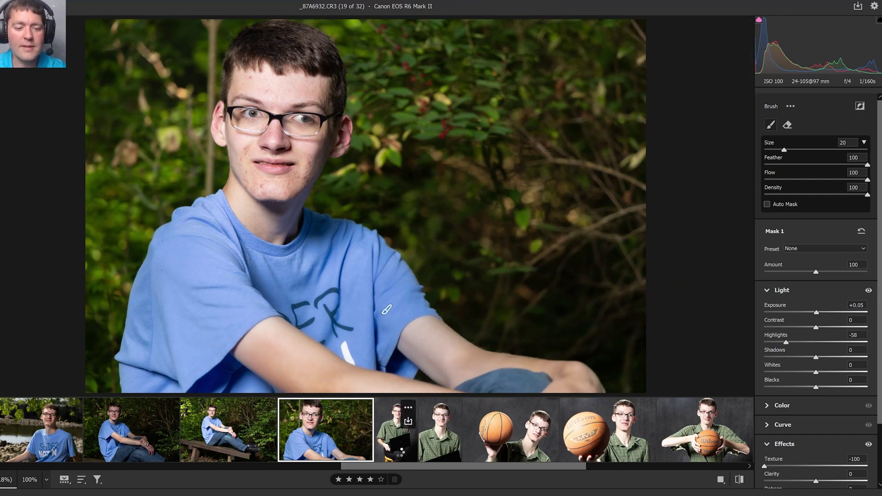
Step: Open green-shirt portrait _87A6944 and set Exposure -0.30 and Highlights -66 in Edit
click(400, 452)
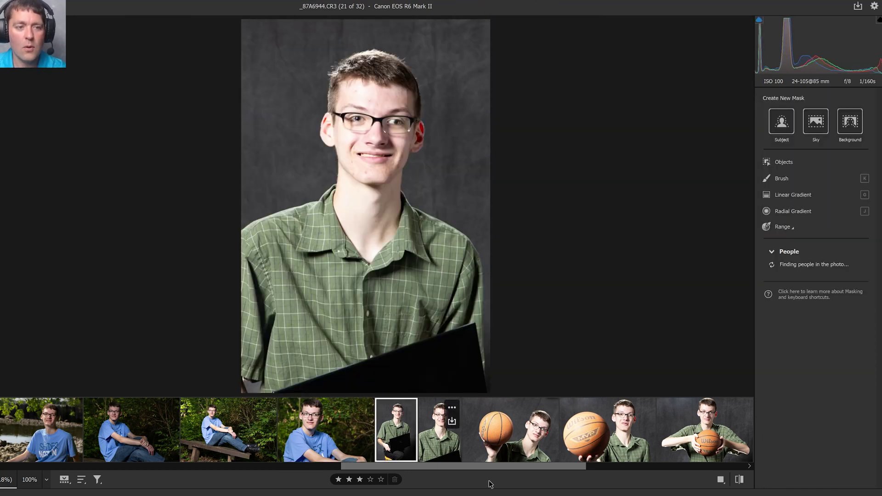
drag(456, 467, 622, 475)
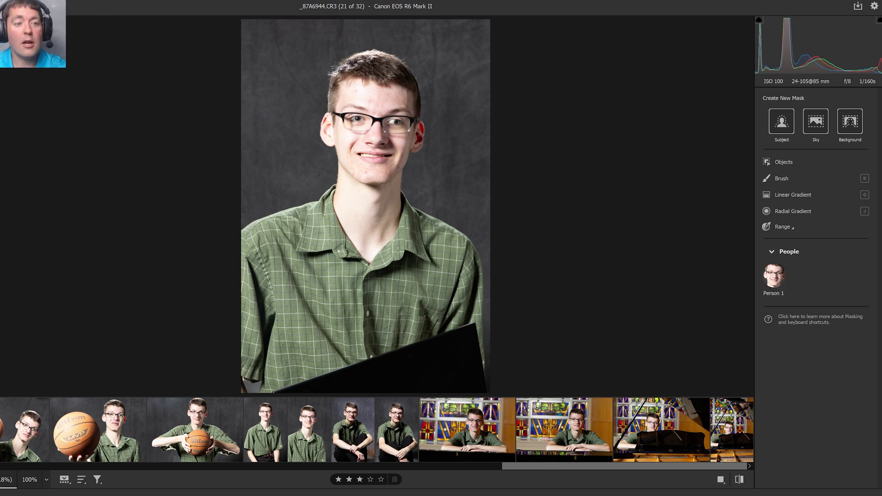
key(e)
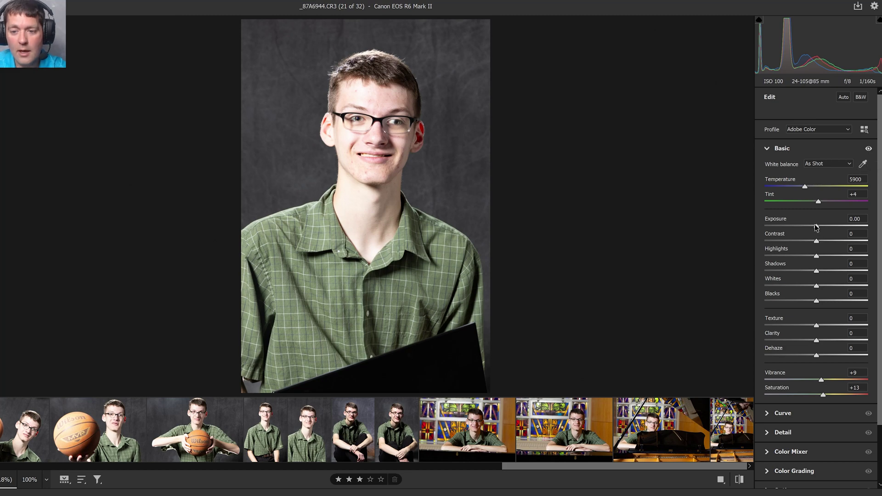
drag(817, 226, 782, 256)
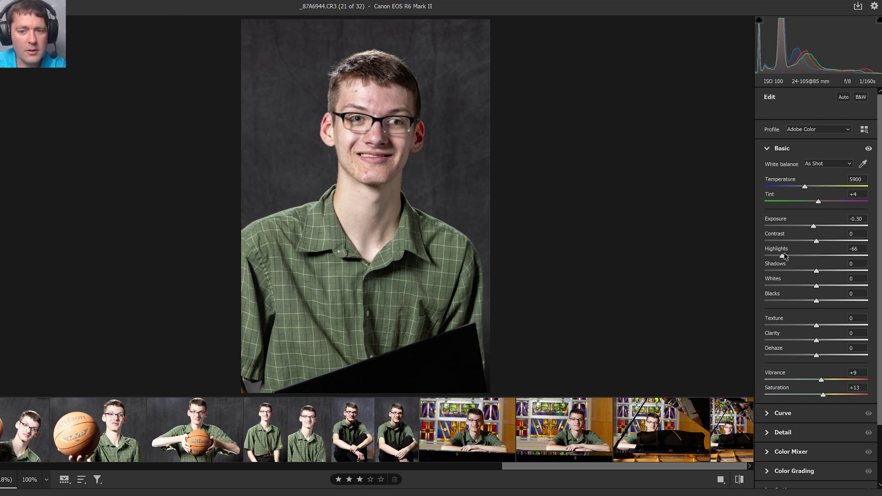